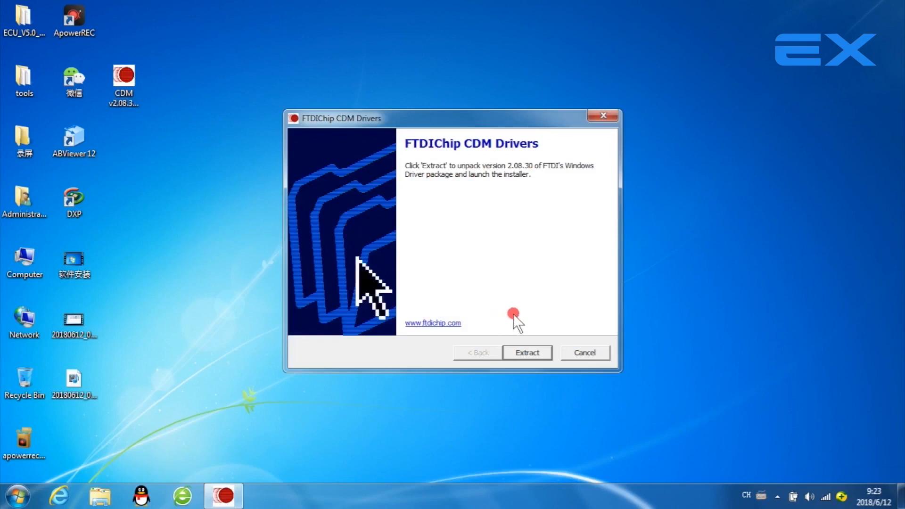
Extract the FTDIChip CDM driver package and complete the Device Driver Installation Wizard
left_click(536, 355)
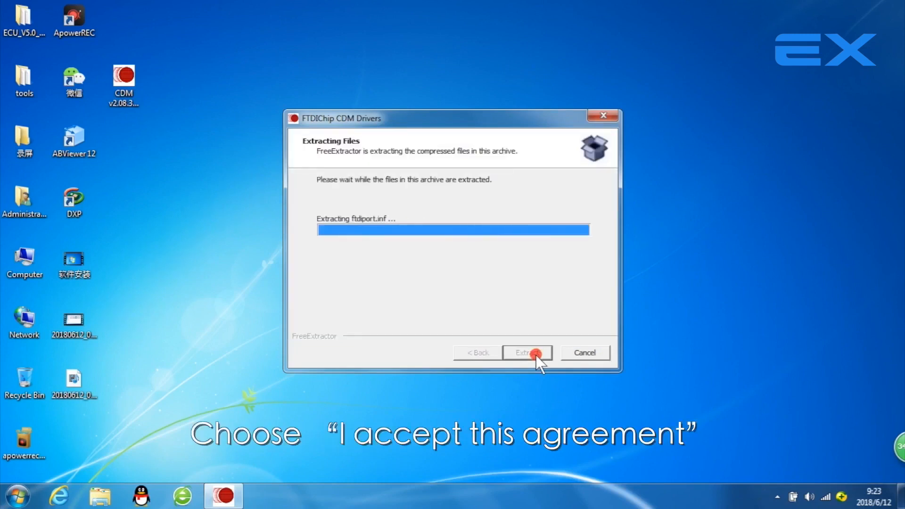
left_click(259, 257)
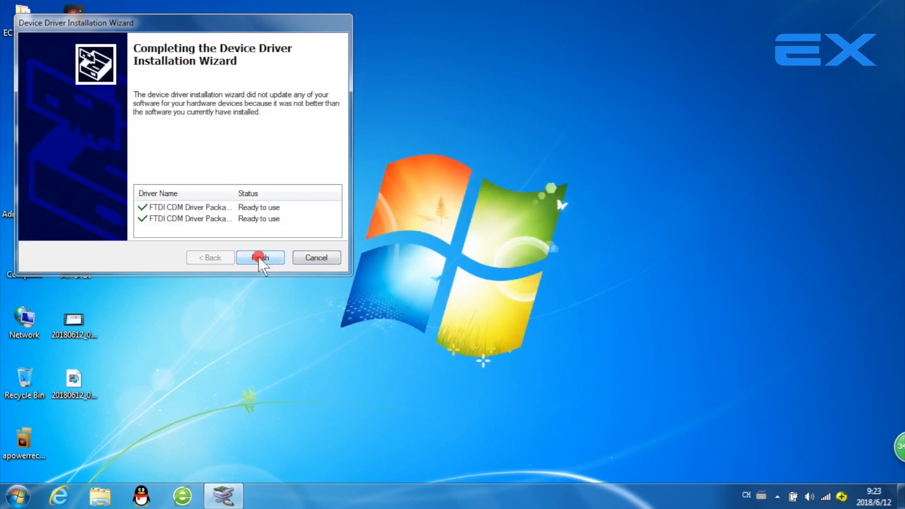
left_click(259, 258)
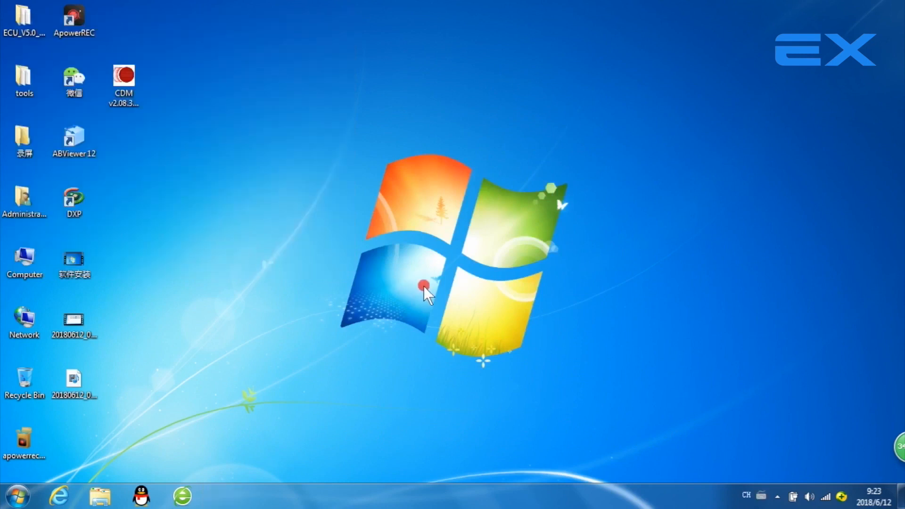
Open Device Manager from the computer's system properties and select the USB Serial Port under Ports (COM & LPT)
left_click(27, 256)
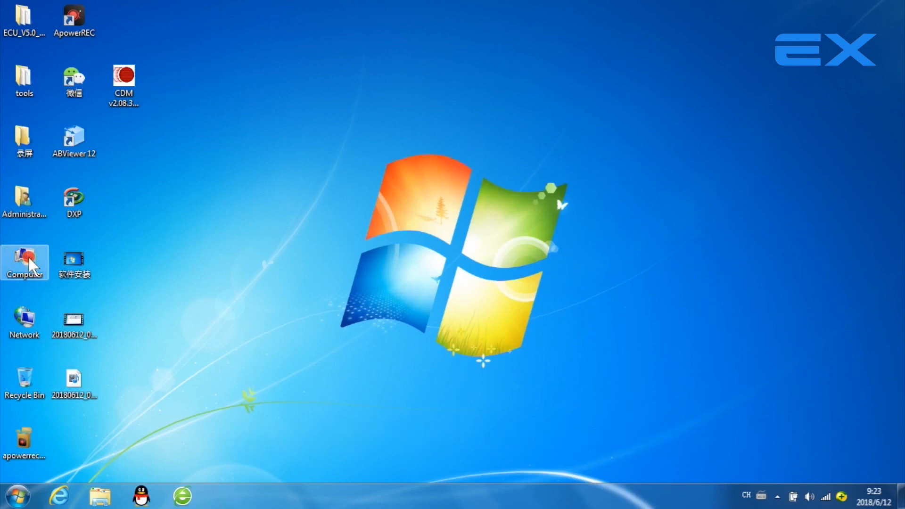
right_click(29, 257)
left_click(74, 391)
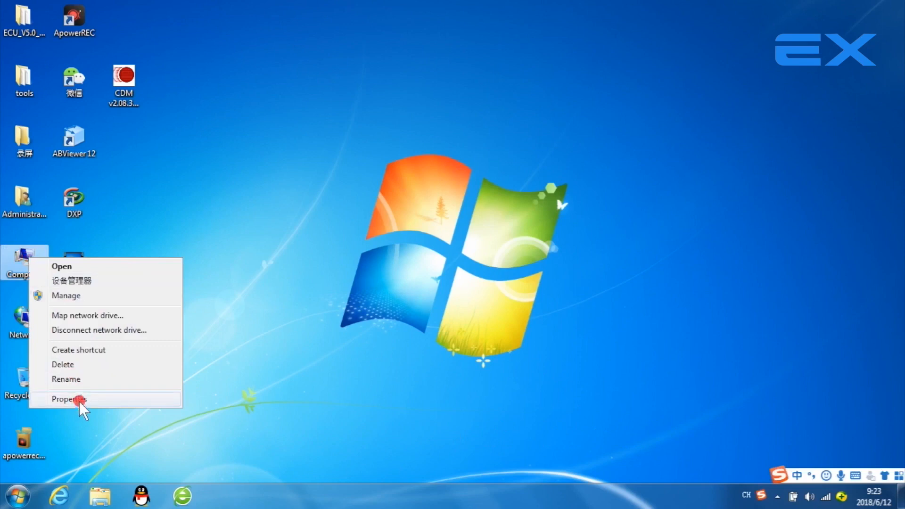
left_click(79, 400)
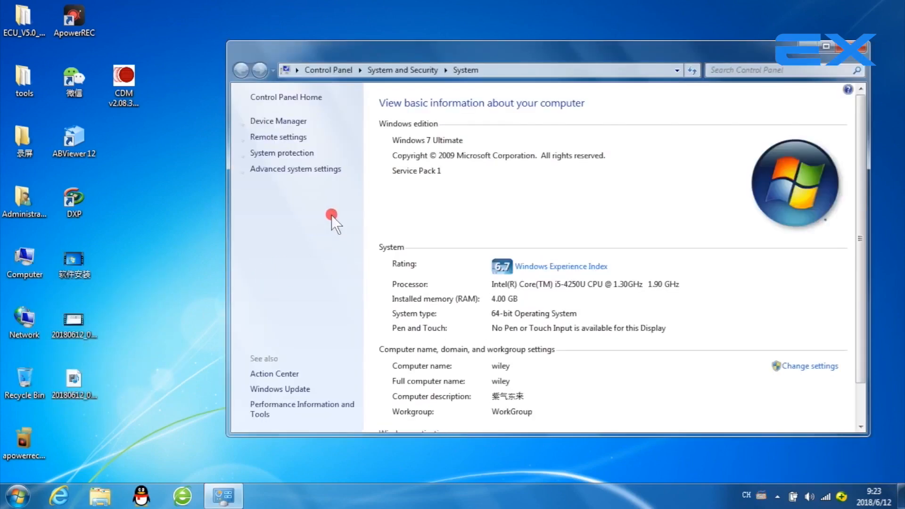
left_click(290, 122)
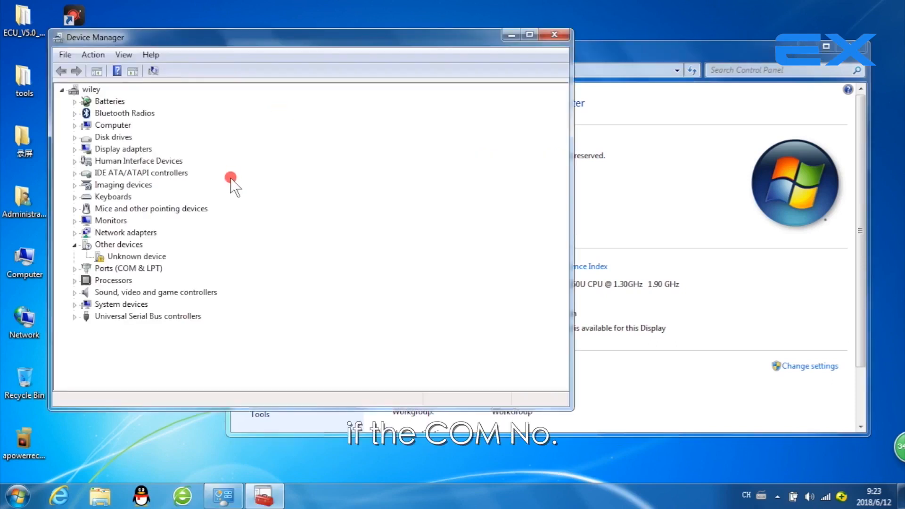
left_click(74, 268)
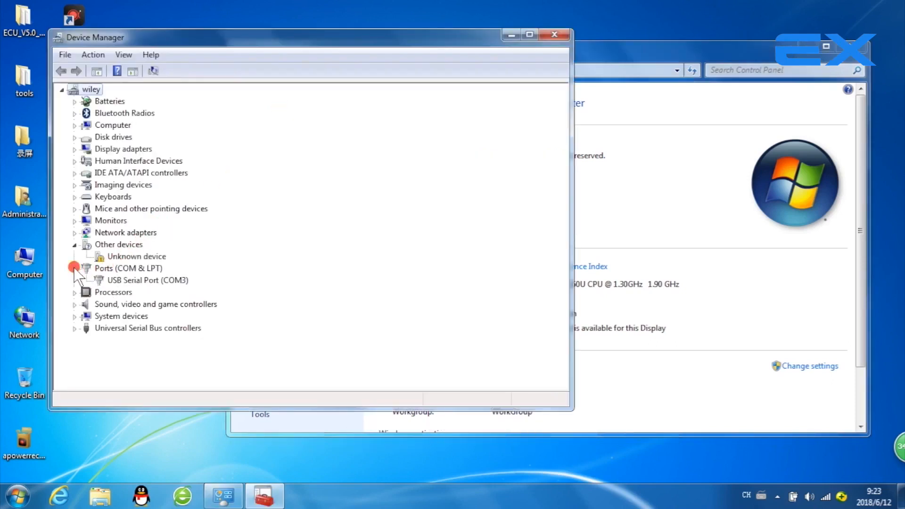
left_click(149, 280)
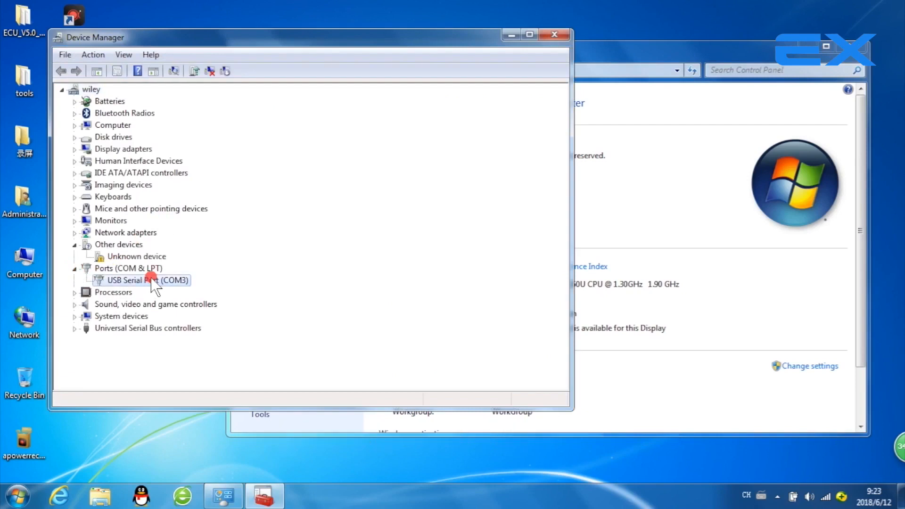
Set the USB Serial Port's COM port number to COM3 in its advanced port settings and confirm the properties
right_click(151, 279)
left_click(179, 355)
left_click(239, 99)
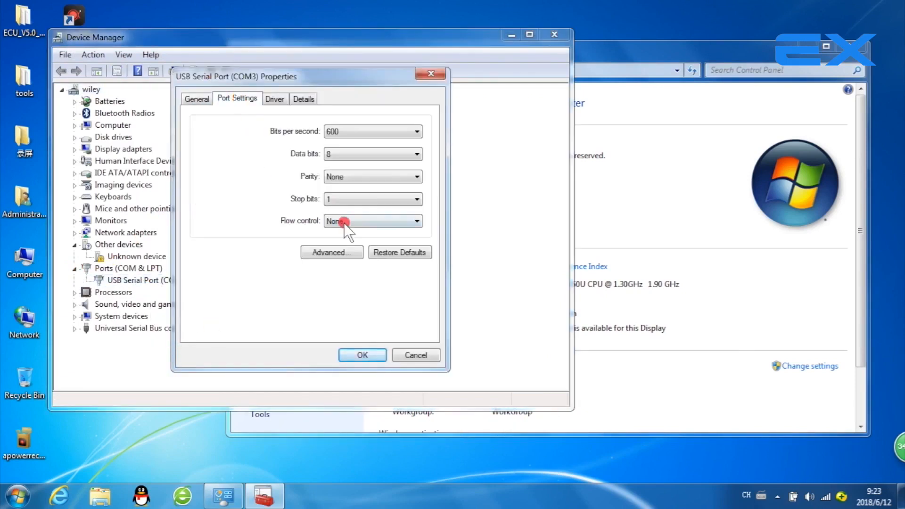
left_click(332, 252)
left_click(333, 129)
left_click_drag(399, 152, 397, 163)
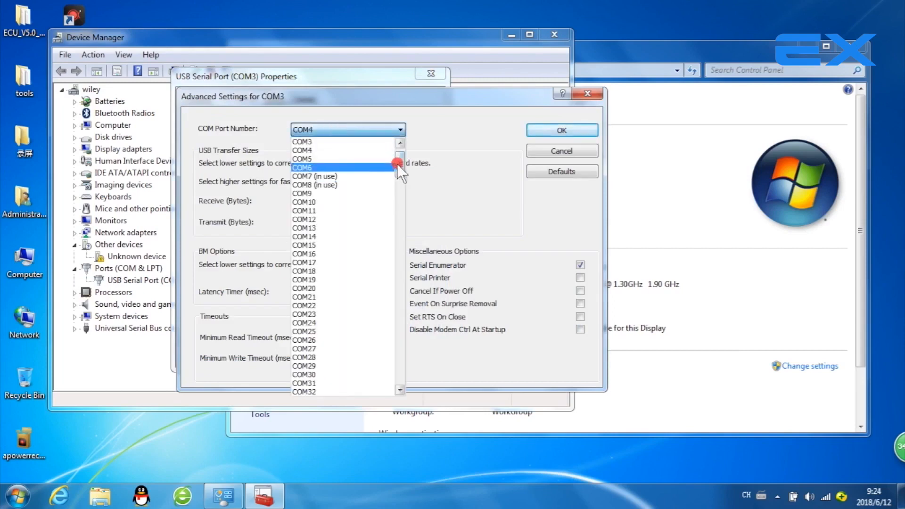
scroll(400, 165, "up", 1)
left_click(336, 150)
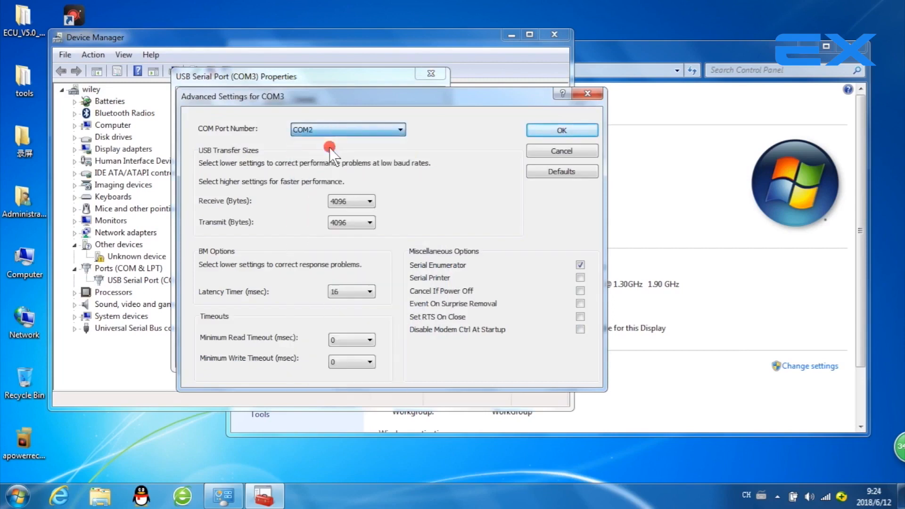
left_click(548, 130)
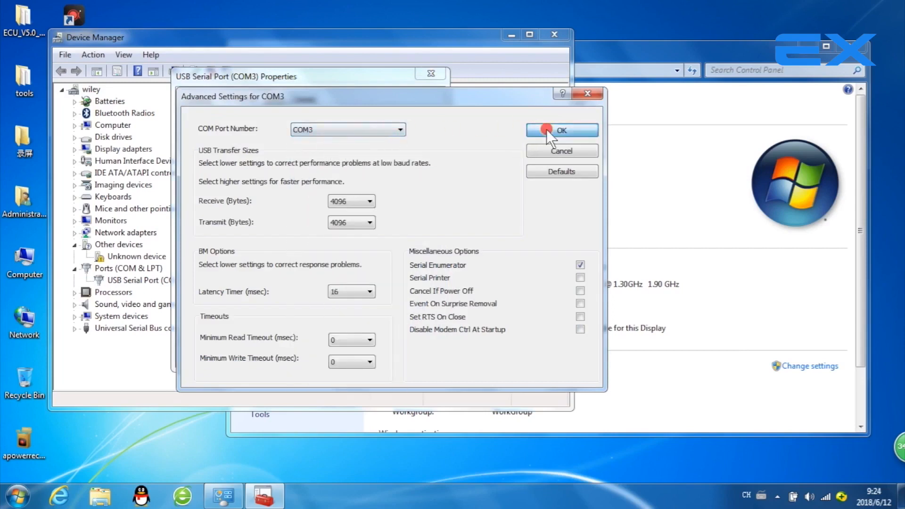
left_click(357, 354)
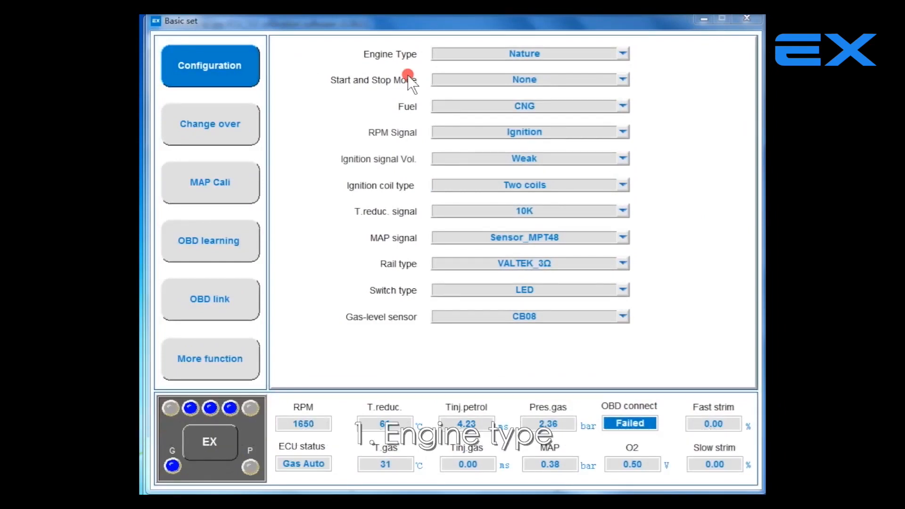
Configure the engine type as Nature, the start and stop mode as None, and the fuel as CNG
left_click(470, 52)
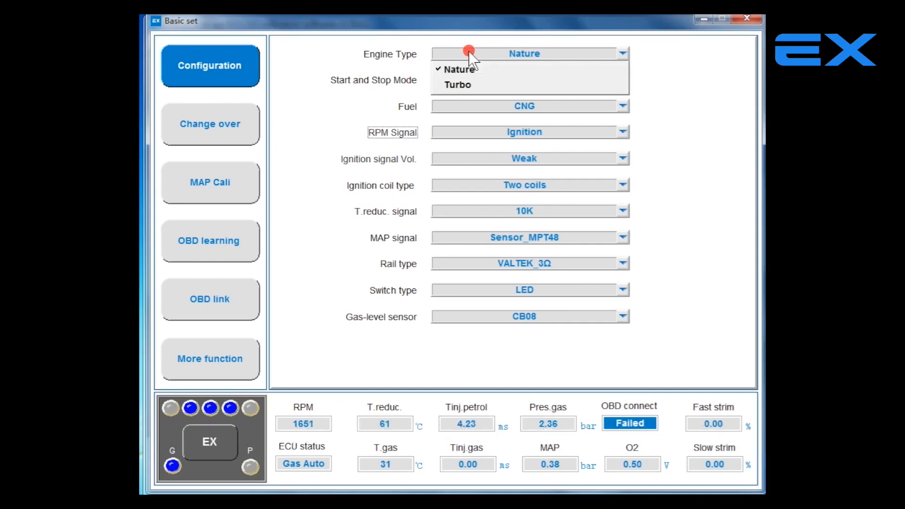
left_click(464, 69)
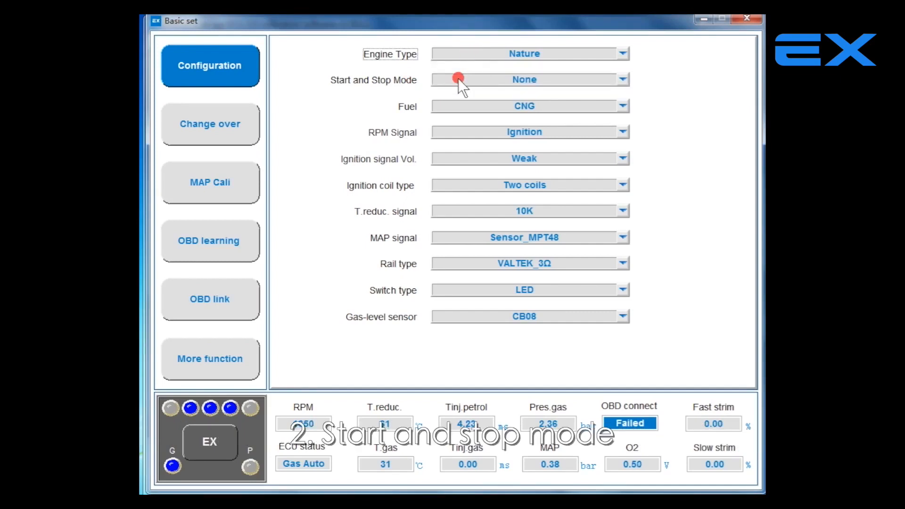
left_click(459, 80)
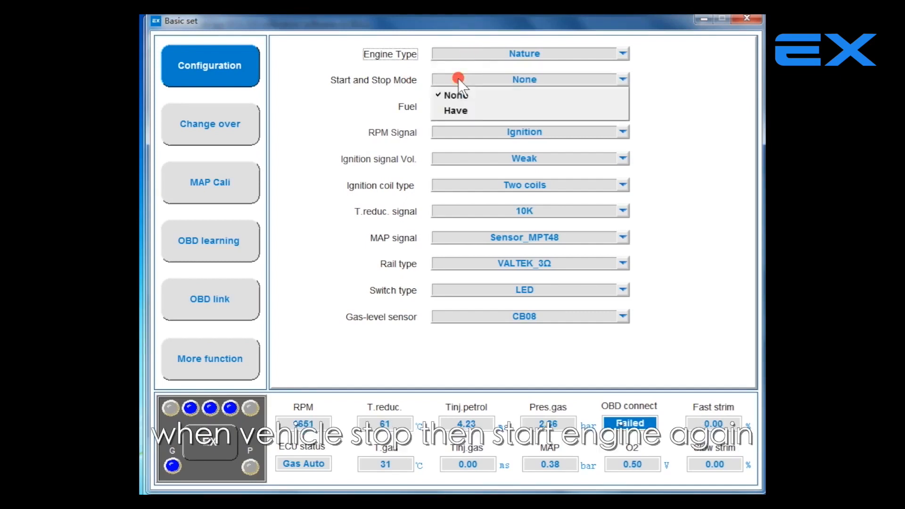
left_click(458, 80)
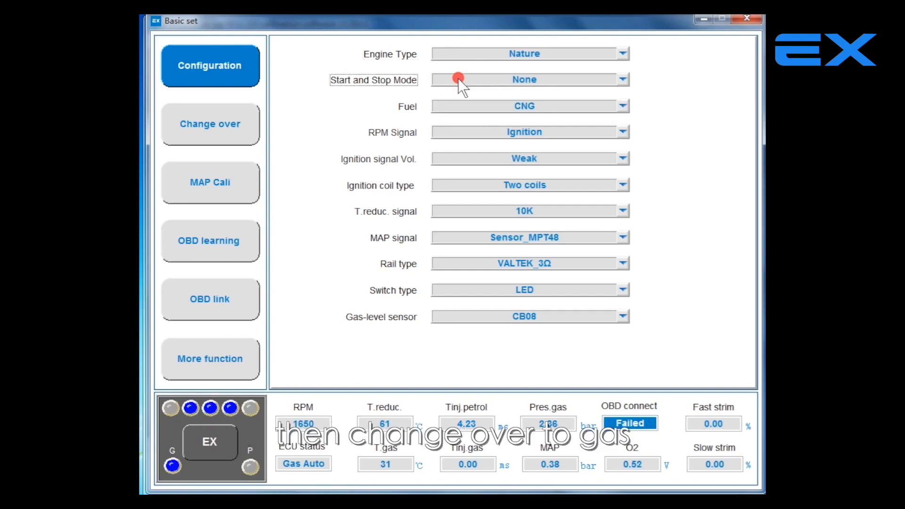
left_click(453, 104)
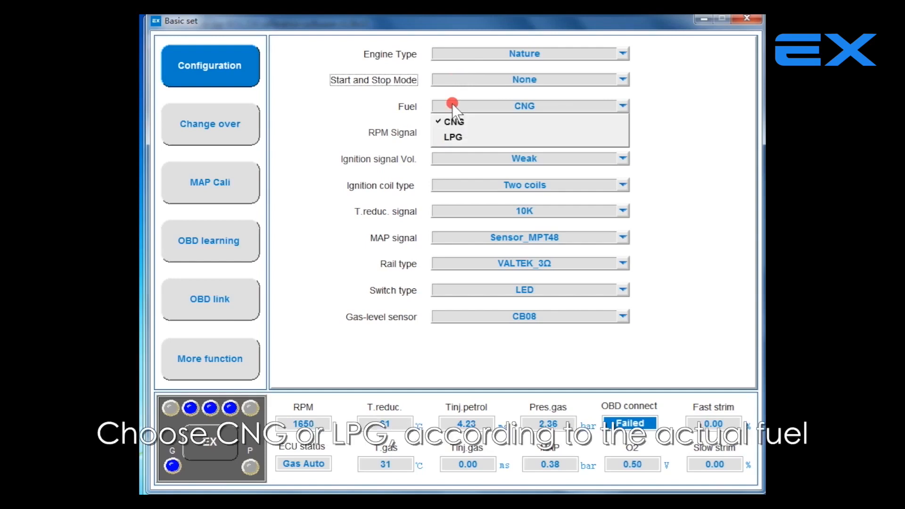
left_click(450, 120)
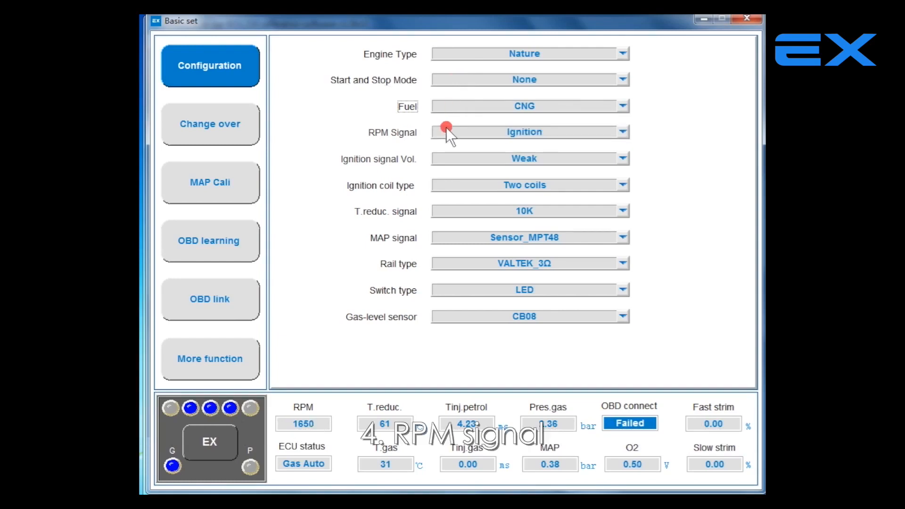
Configure the RPM signal as Petrol, ignition coil type as Two coils, T.reduc. signal as 10K and MAP signal as Sensor_MPT48
left_click(446, 127)
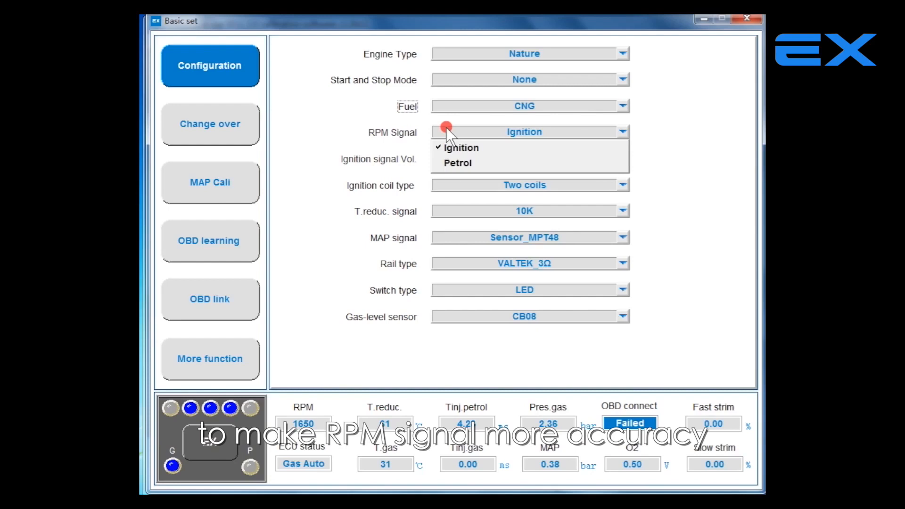
left_click(446, 128)
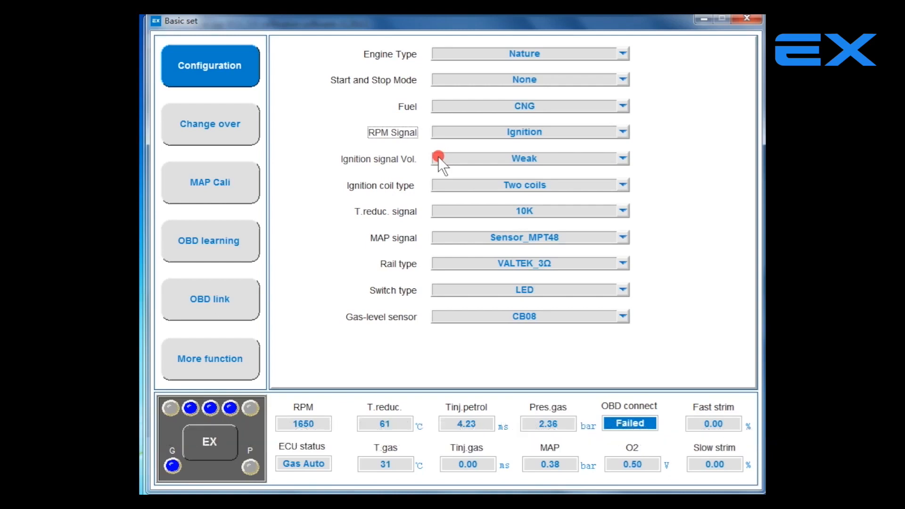
left_click(443, 185)
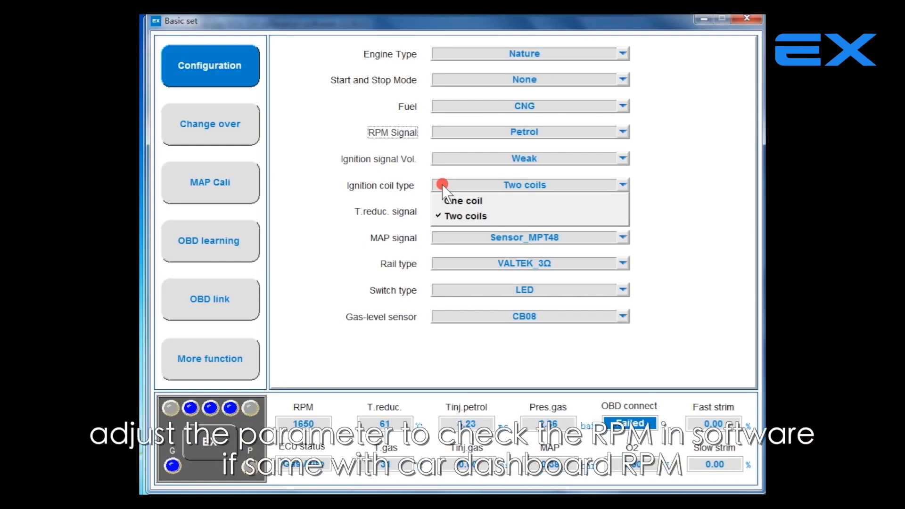
left_click(443, 185)
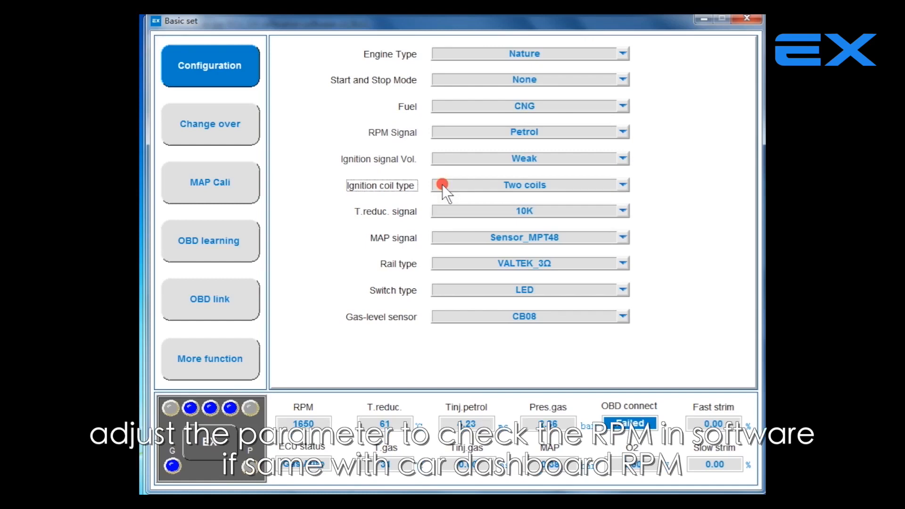
left_click(448, 212)
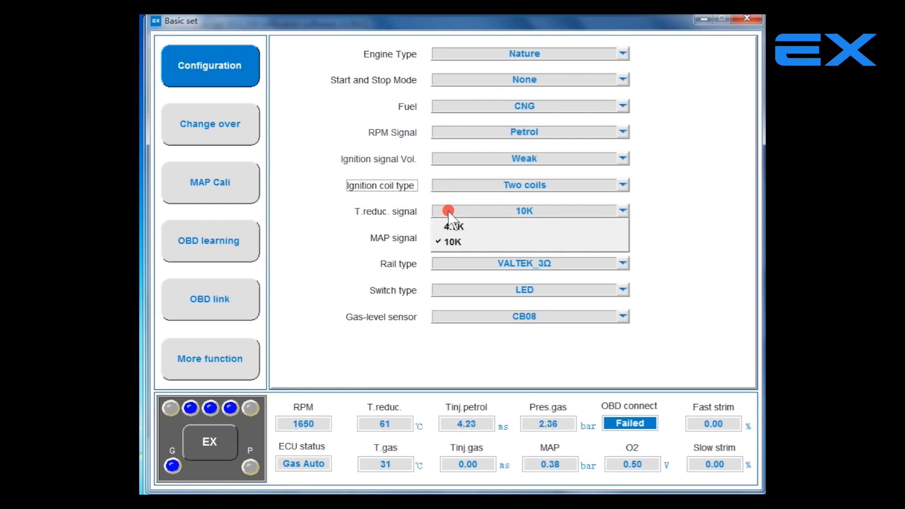
left_click(448, 212)
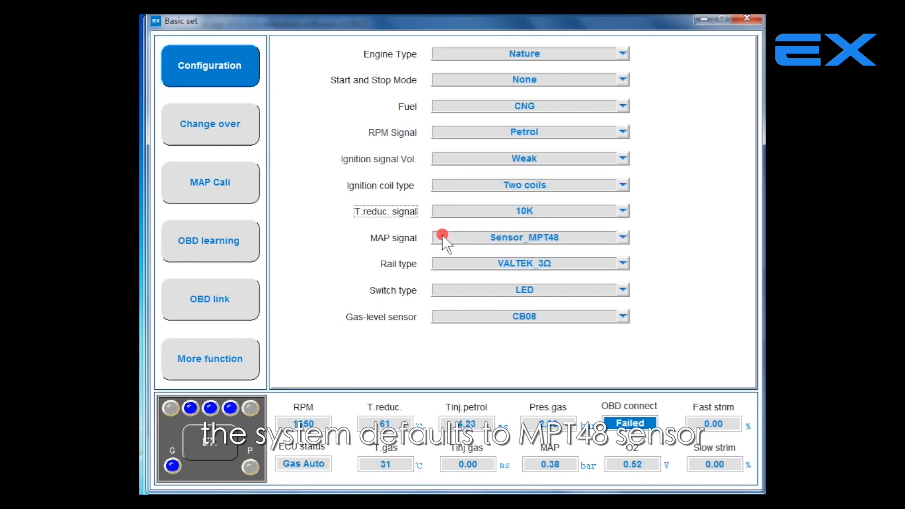
left_click(443, 238)
left_click(443, 239)
Set the rail type to VALTEK_2Ω and the switch type to Digital, and open the gas-level sensor choices
left_click(449, 265)
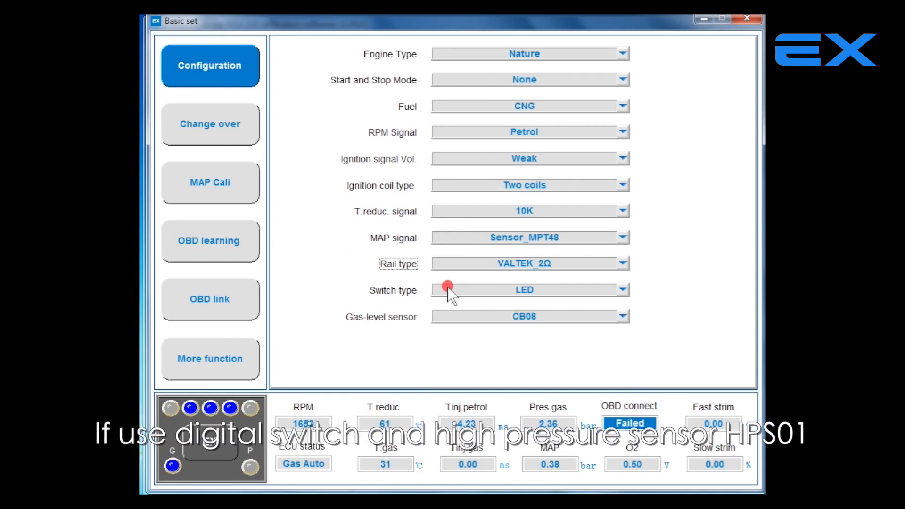
left_click(448, 290)
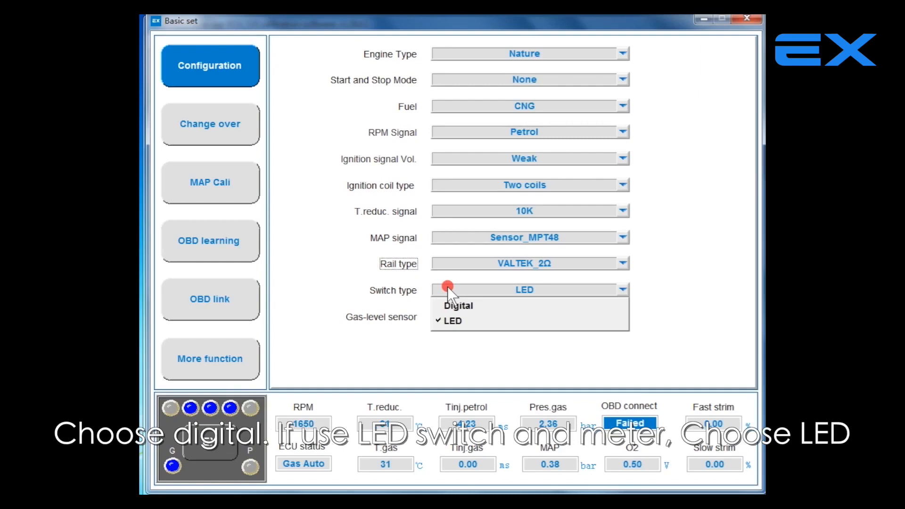
left_click(455, 305)
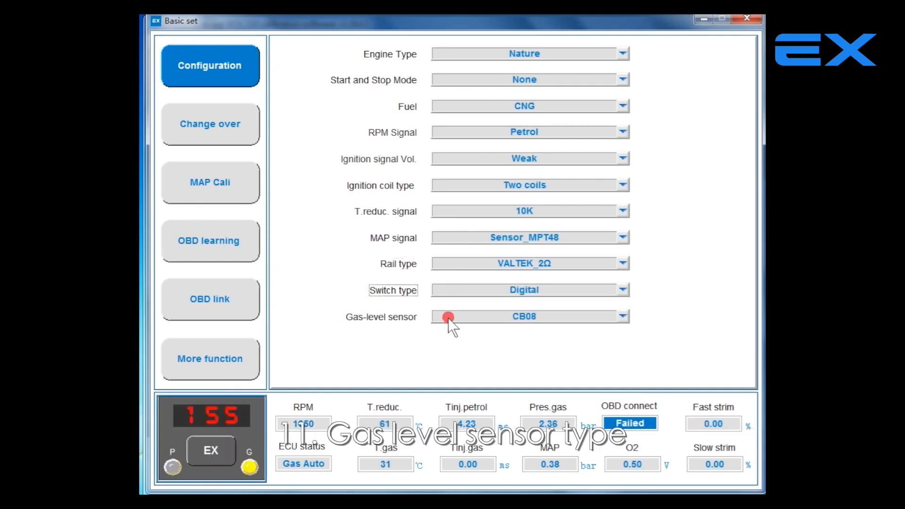
left_click(448, 315)
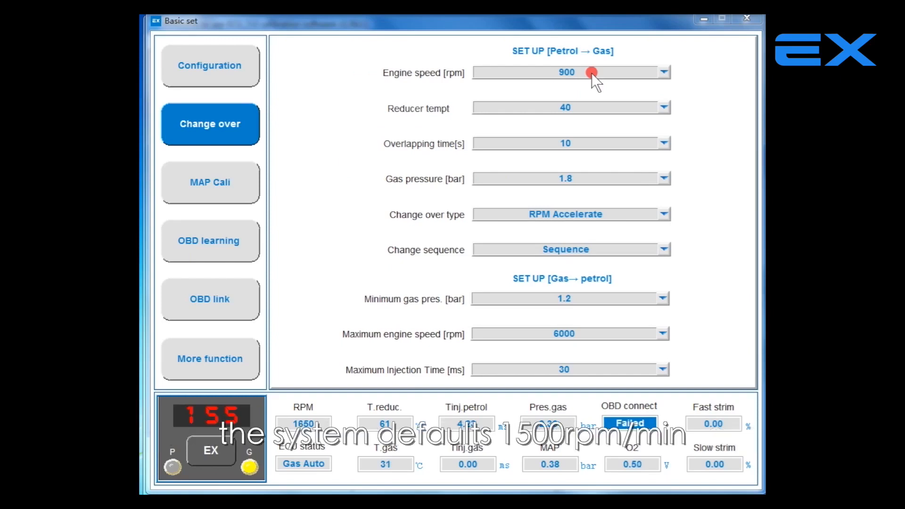
Review the petrol-to-gas change over options for engine speed, reducer temperature, overlapping time and gas pressure
left_click(593, 73)
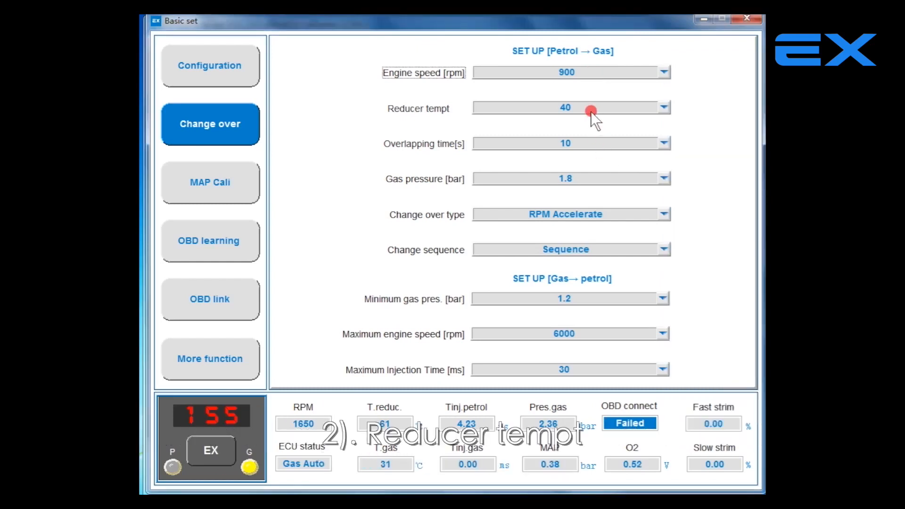
left_click(591, 109)
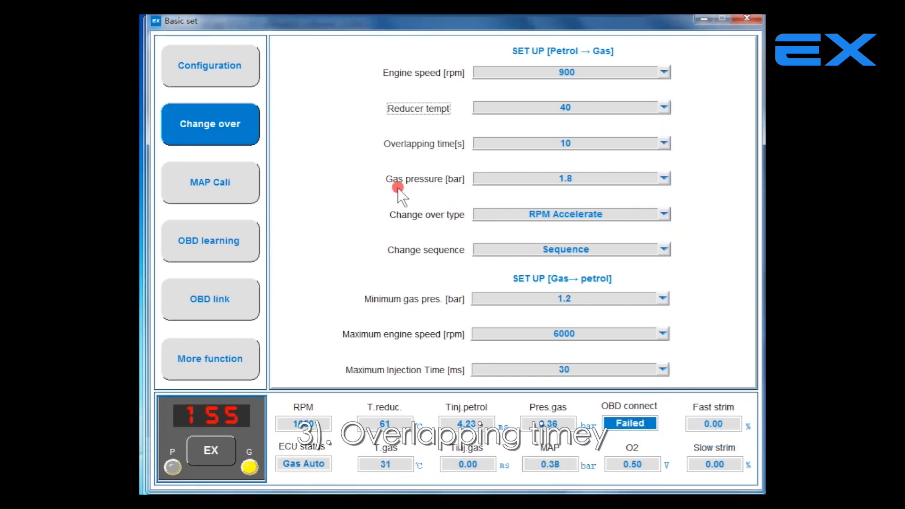
left_click(529, 144)
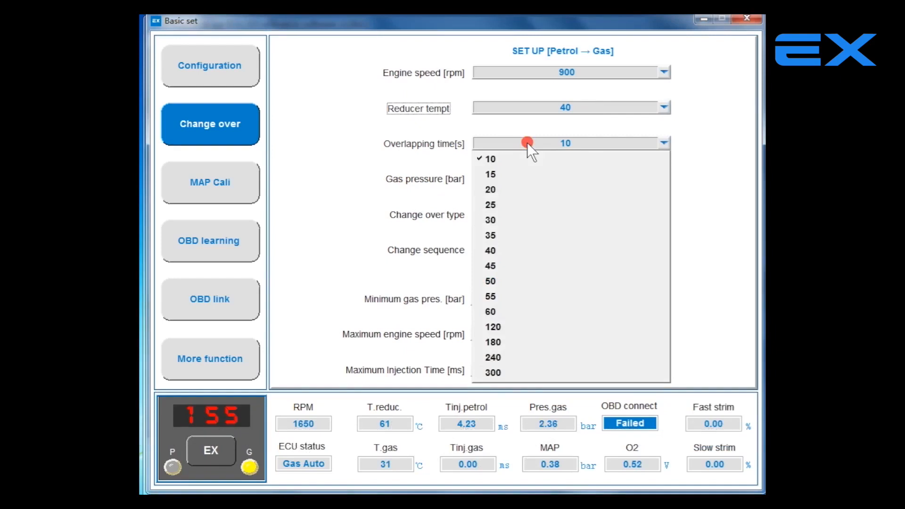
left_click(527, 143)
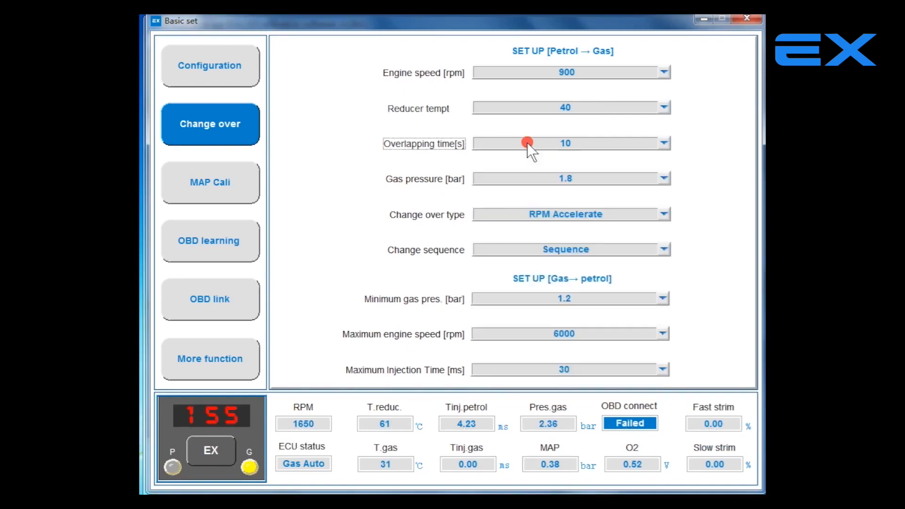
left_click(507, 179)
left_click(506, 180)
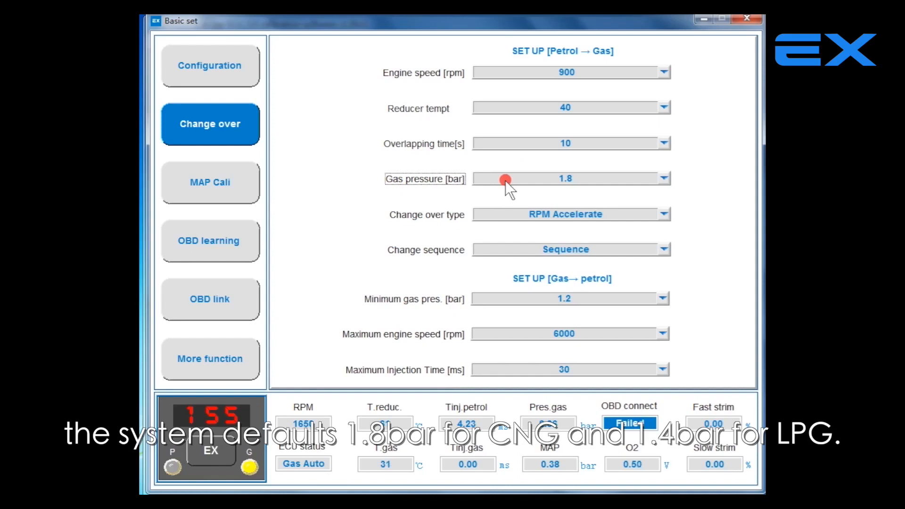
Set the petrol-to-gas change over pressure to 1.7 bar and keep RPM Accelerate as the change over type
left_click(505, 210)
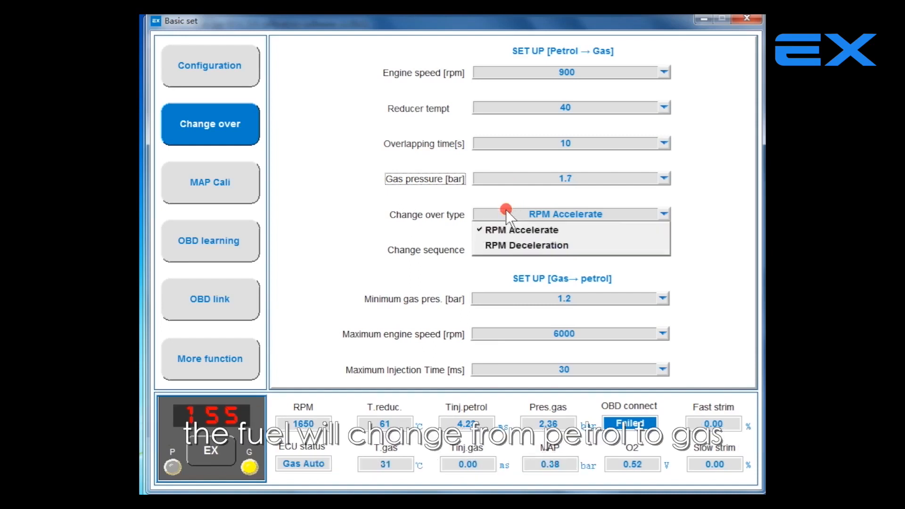
left_click(506, 211)
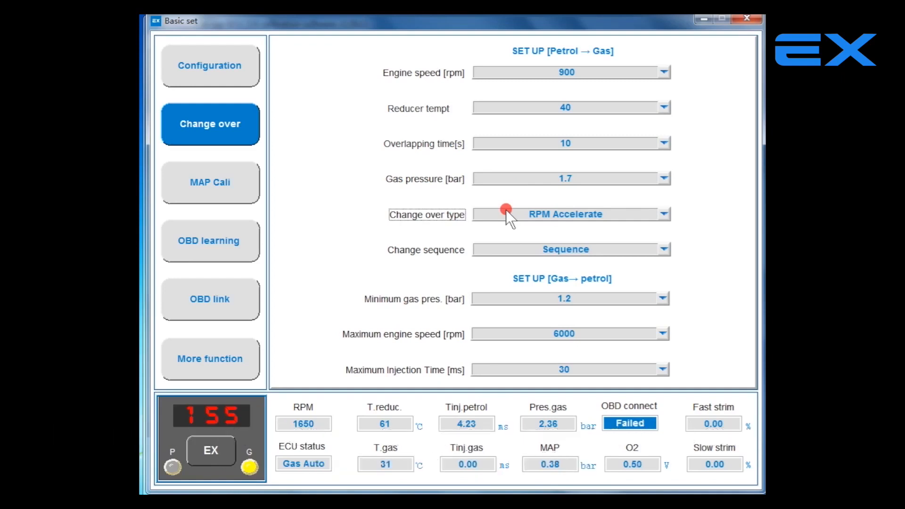
left_click(505, 210)
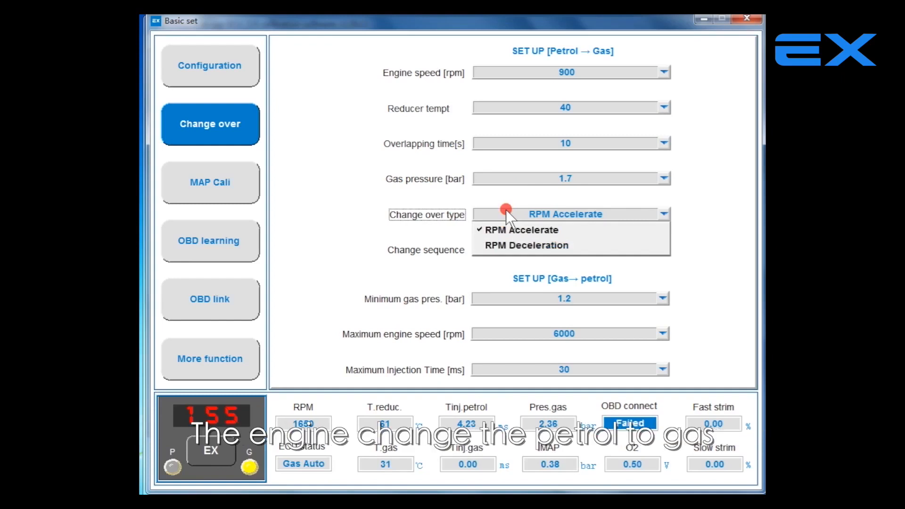
left_click(506, 211)
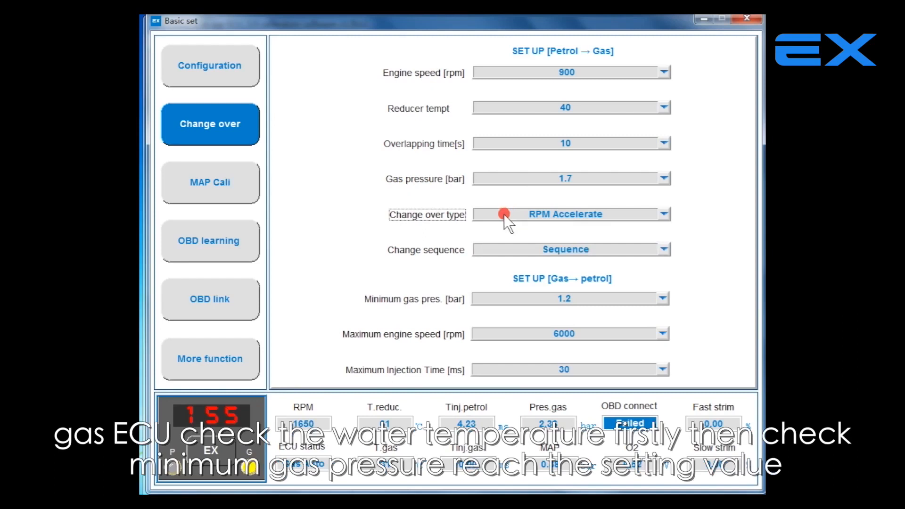
left_click(505, 215)
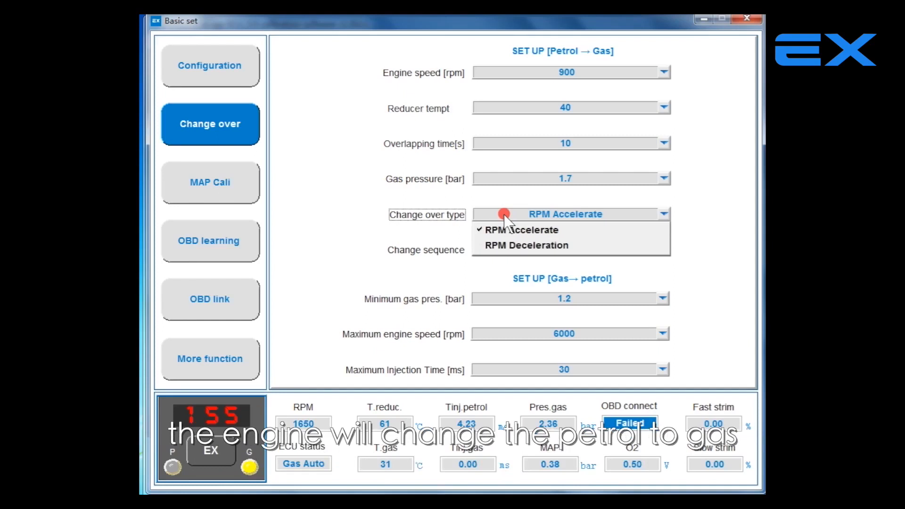
left_click(504, 229)
Set the petrol-to-gas change sequence to SameTime
left_click(505, 250)
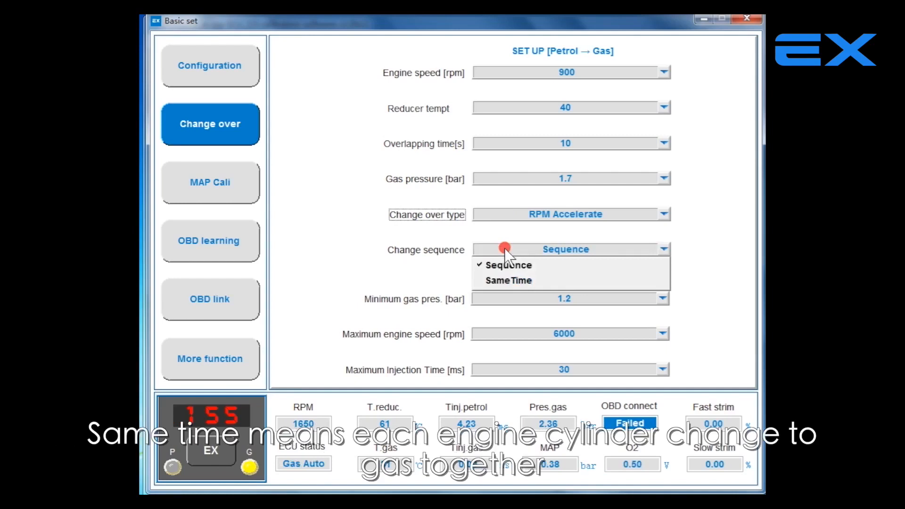
left_click(505, 249)
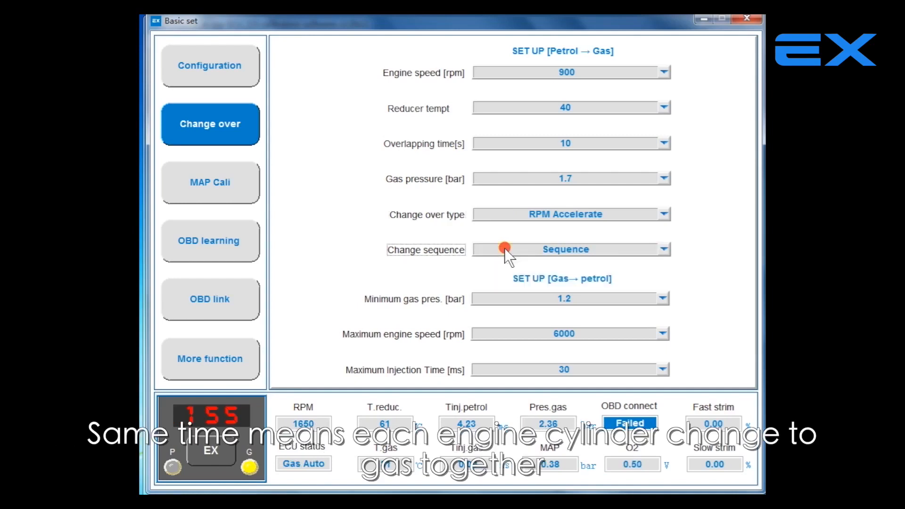
left_click(505, 249)
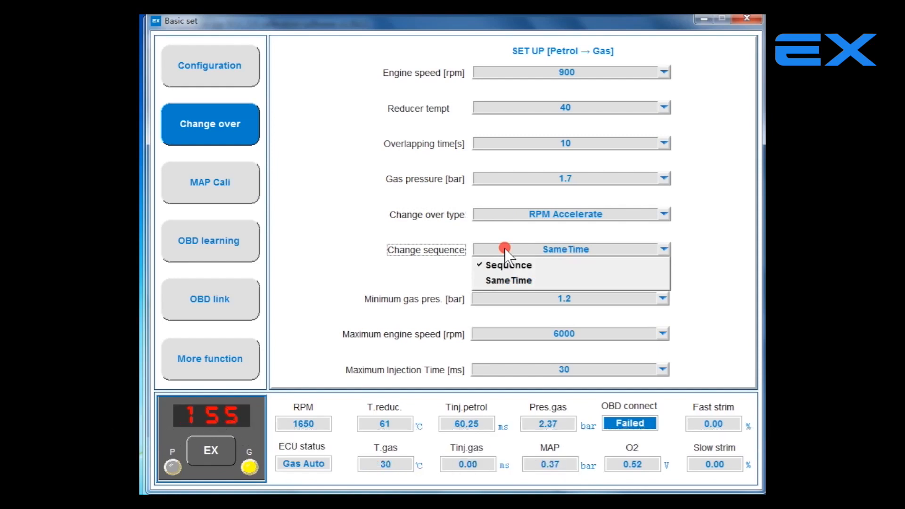
left_click(504, 250)
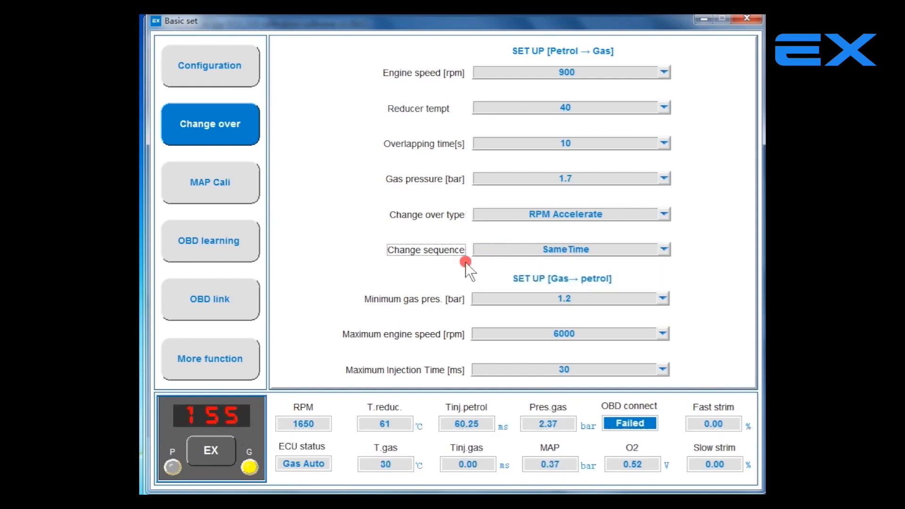
Review the gas-to-petrol options for minimum gas pressure, maximum engine speed and maximum injection time
left_click(510, 299)
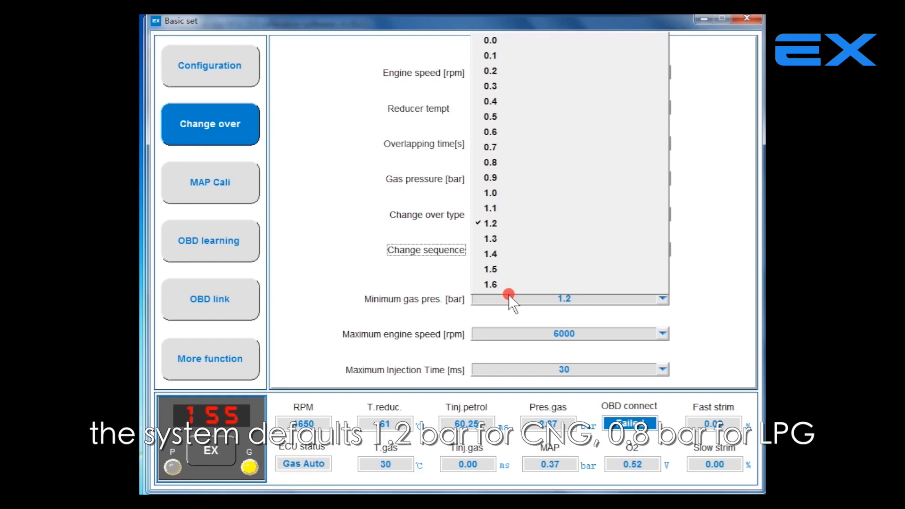
left_click(509, 298)
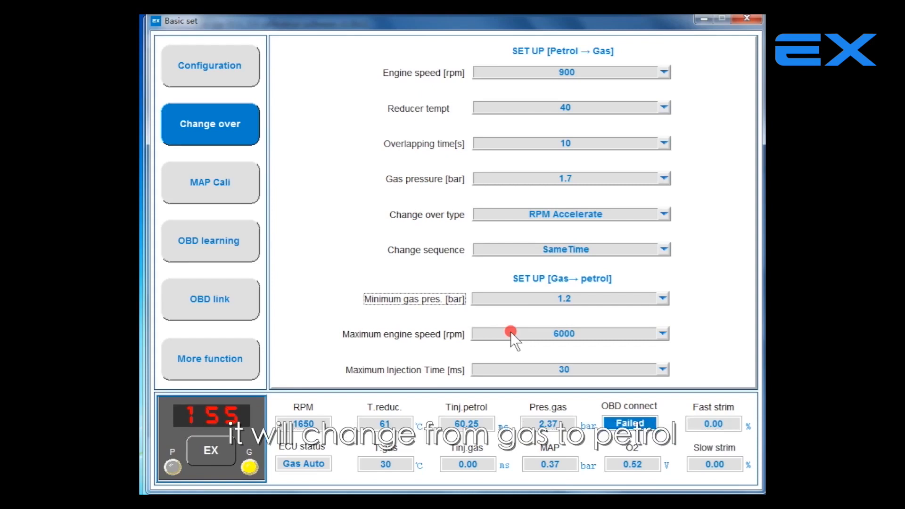
left_click(511, 332)
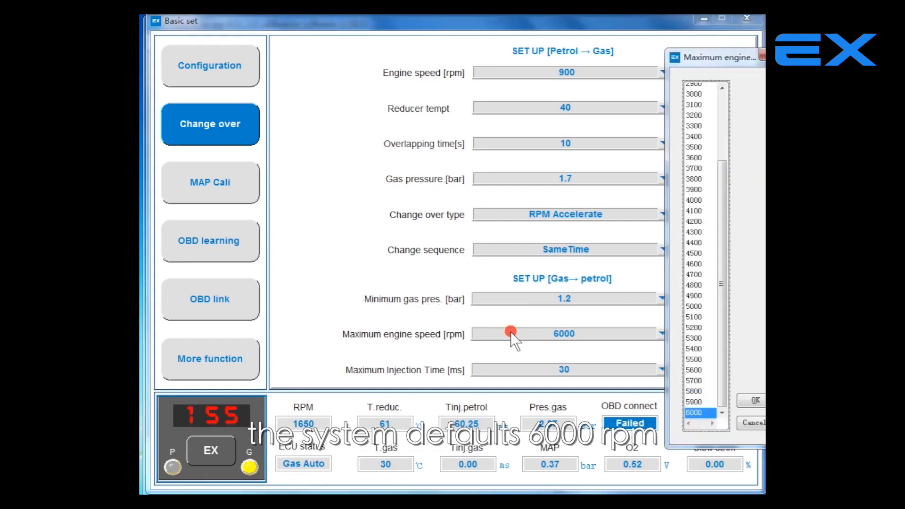
left_click(525, 368)
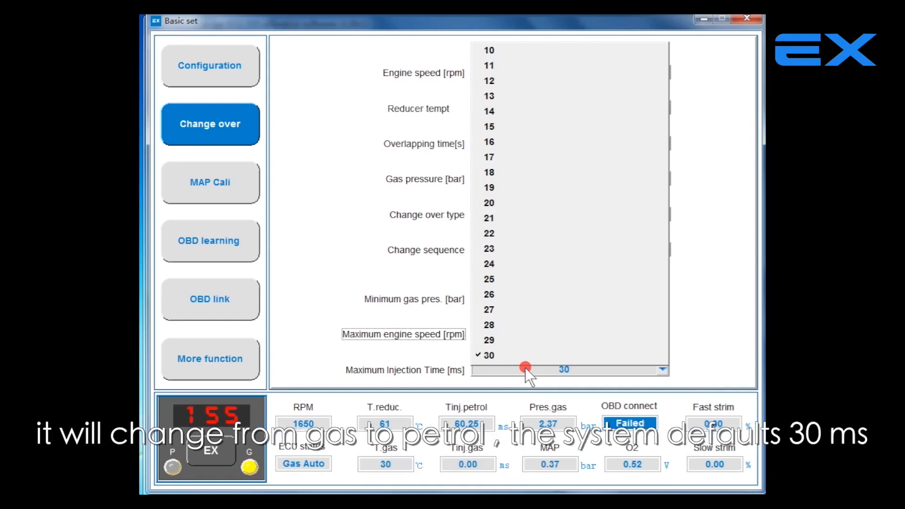
left_click(523, 365)
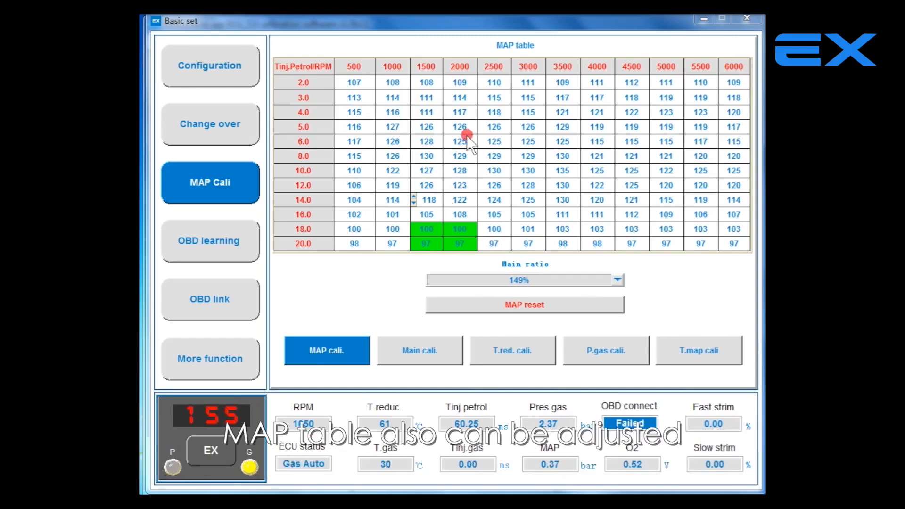
Set all MAP table cells from 4.0 to 12.0 ms and 1500 to 4000 rpm directly to 10
left_click(426, 116)
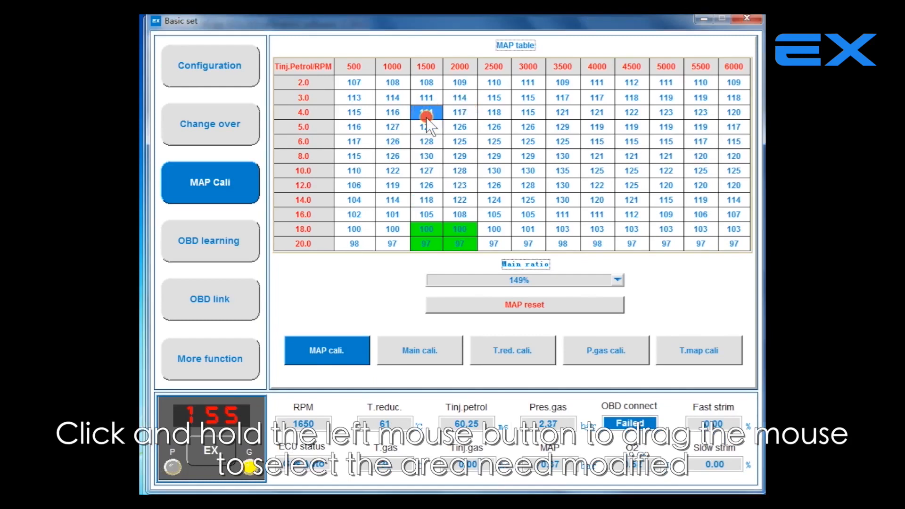
left_click_drag(426, 116, 598, 182)
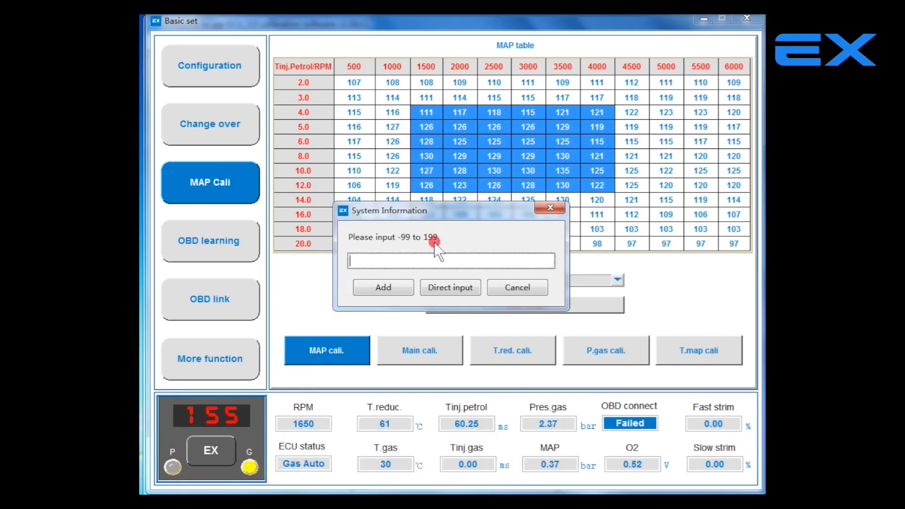
type("10")
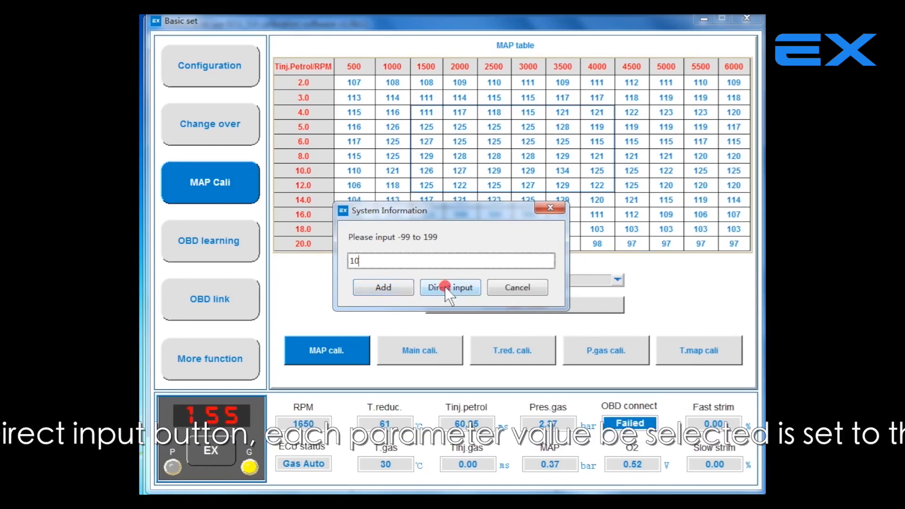
left_click(468, 287)
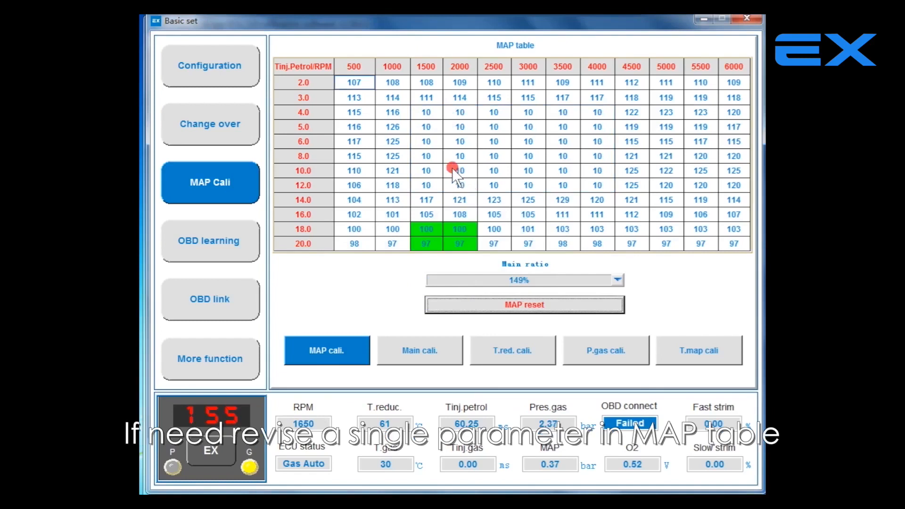
Adjust the single MAP table cell at 10.0 ms and 1500 rpm to 14
double_click(427, 169)
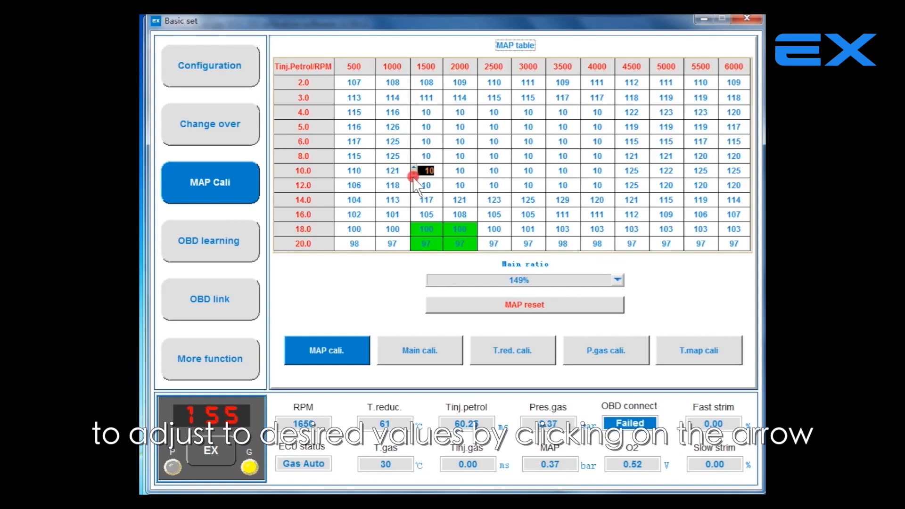
left_click(414, 174)
left_click(414, 174)
left_click(414, 174)
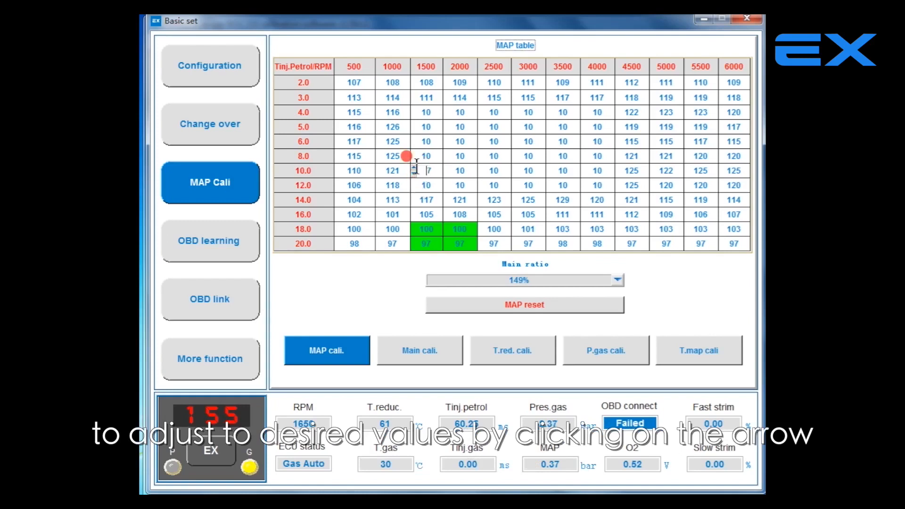
left_click(417, 167)
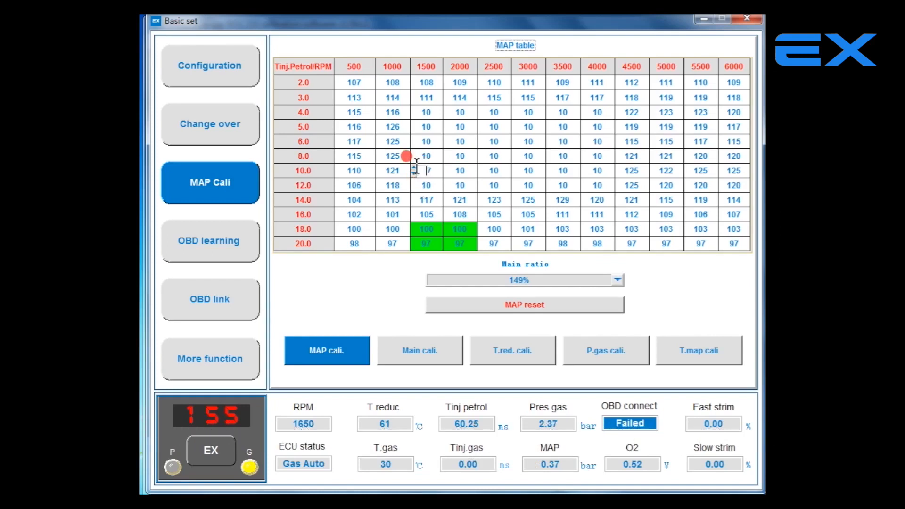
left_click(413, 166)
left_click(412, 166)
left_click(412, 166)
left_click(413, 166)
left_click(412, 167)
key("Up")
Set the main ratio of the MAP calibration to 117%
left_click(500, 278)
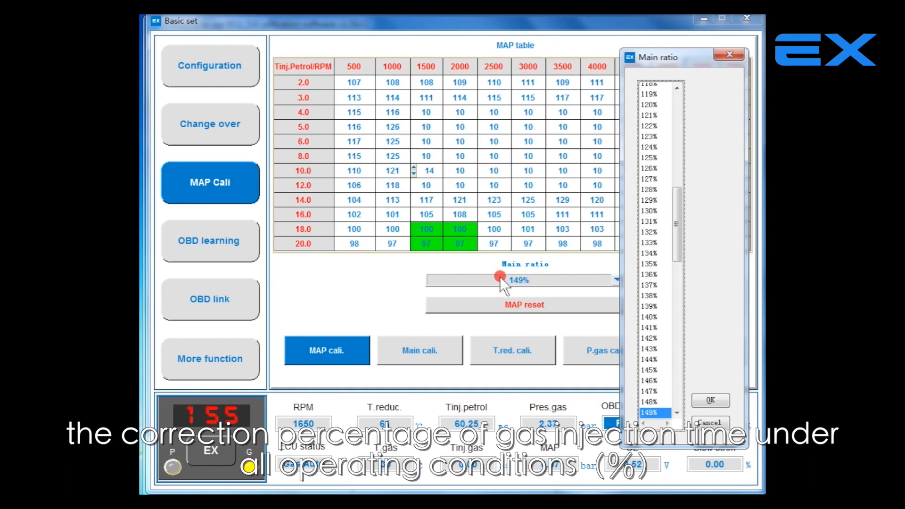
left_click_drag(652, 268, 654, 98)
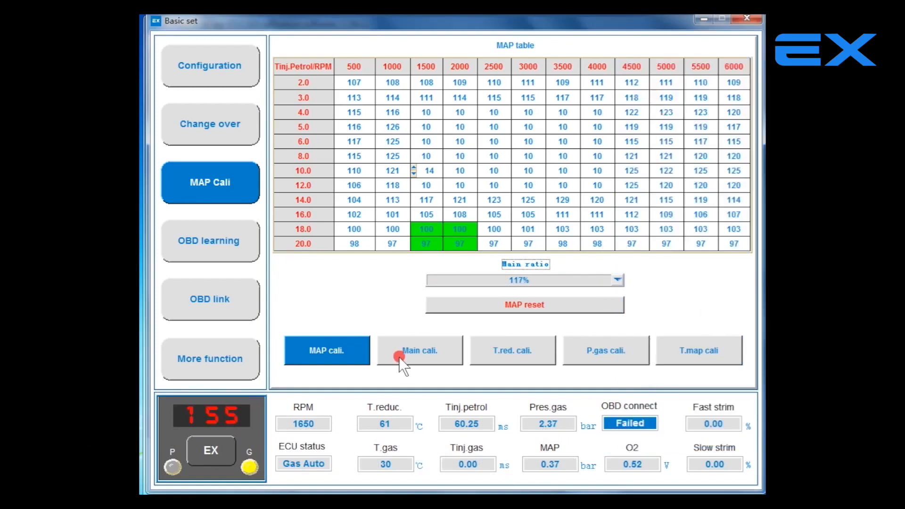
Review the main, reducer temperature, gas pressure and T.map calibration tables
left_click(406, 353)
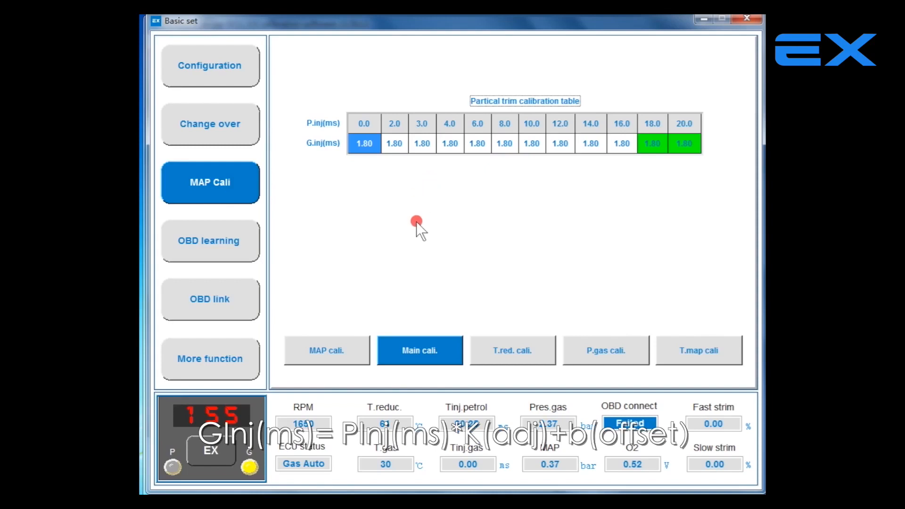
left_click(506, 351)
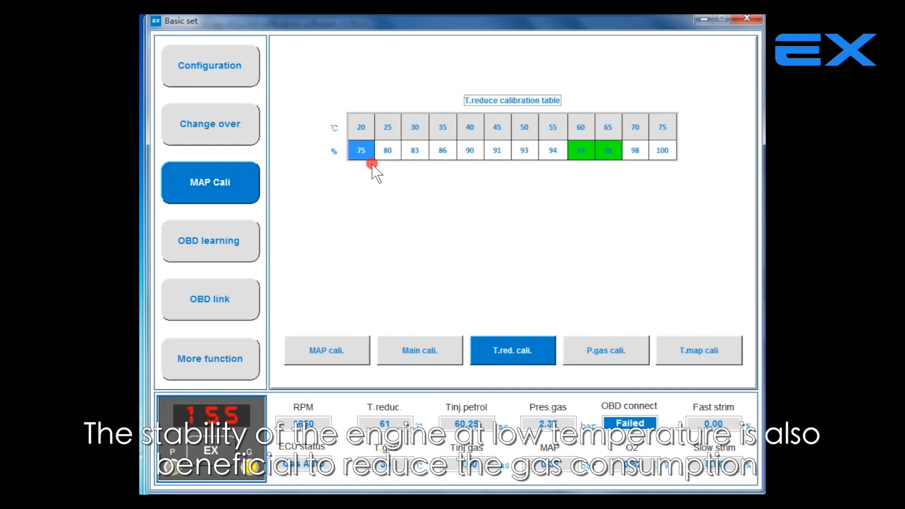
left_click(610, 347)
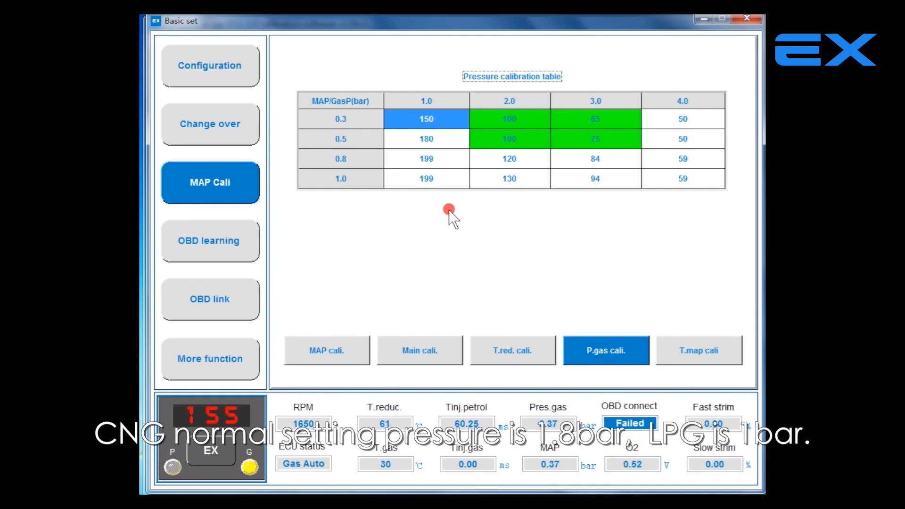
left_click(686, 351)
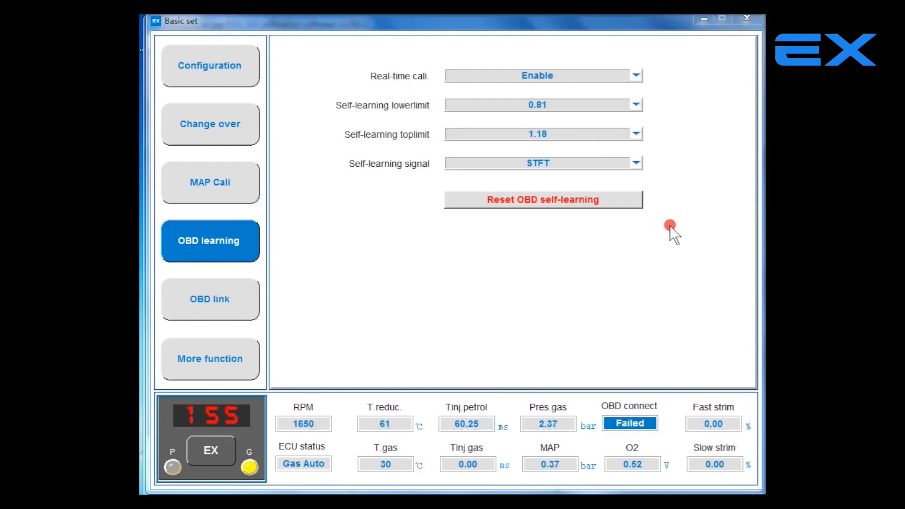
Configure OBD learning with real-time calibration disabled, self-learning lower limit 0.80 and top limit 1.17, and check the self-learning signal choices
left_click(570, 76)
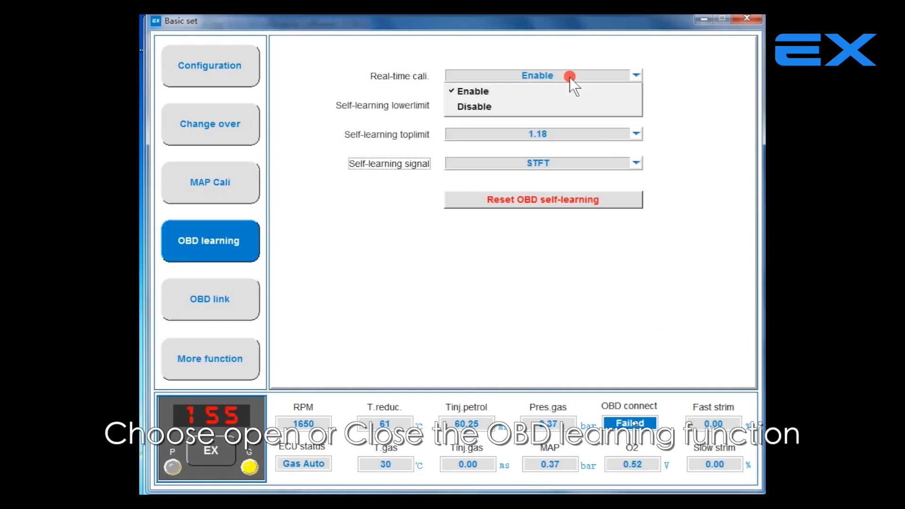
left_click(548, 105)
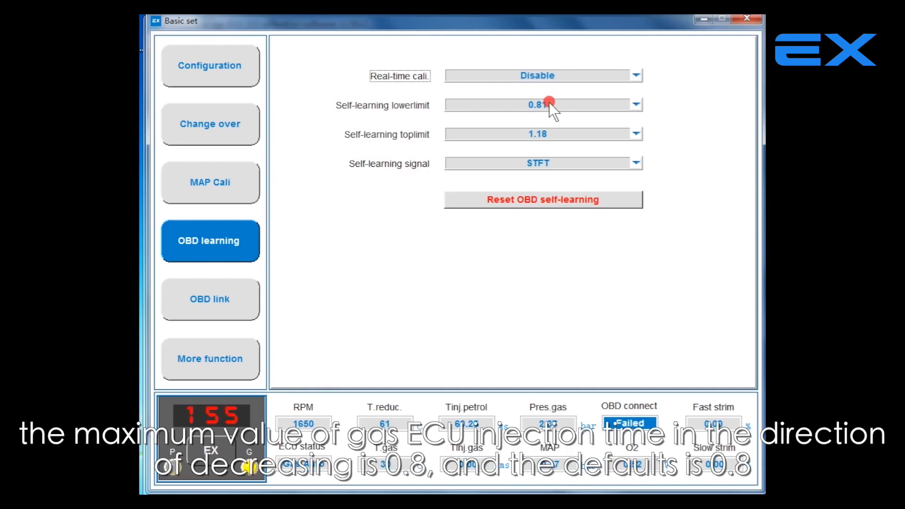
left_click(550, 105)
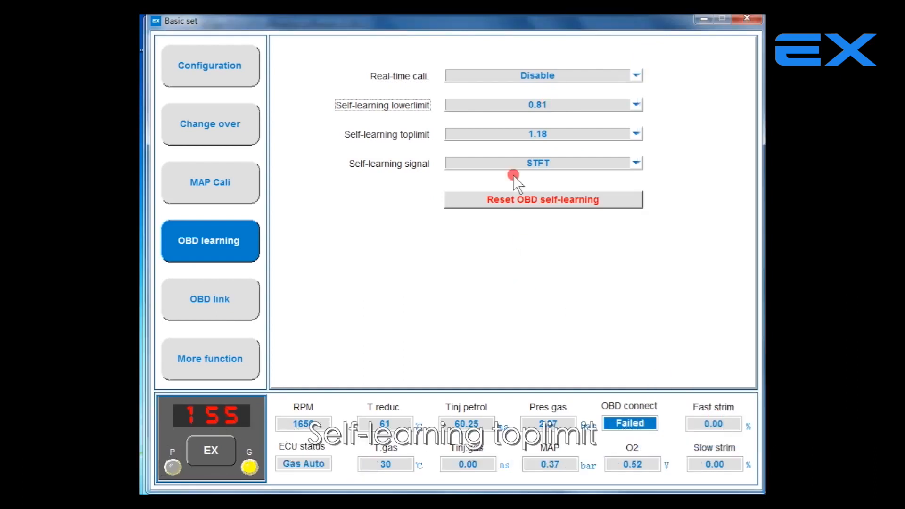
left_click(521, 133)
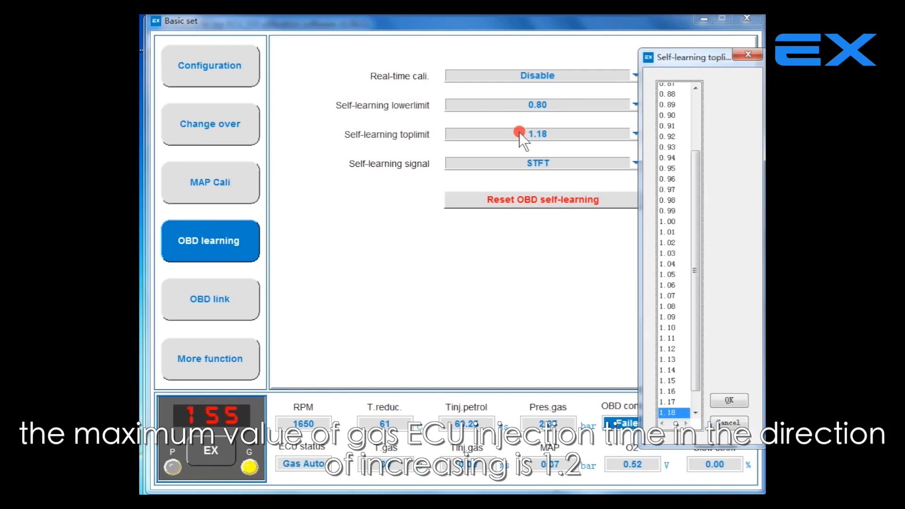
left_click(674, 211)
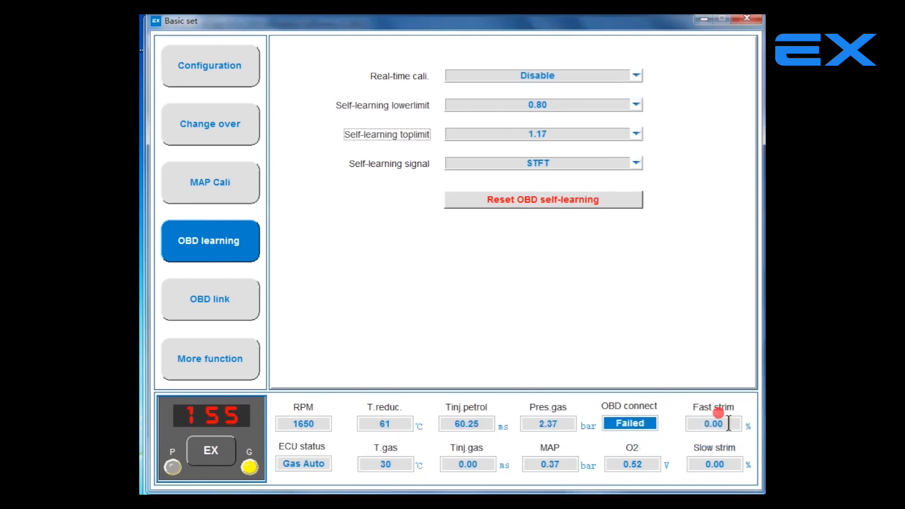
left_click(475, 160)
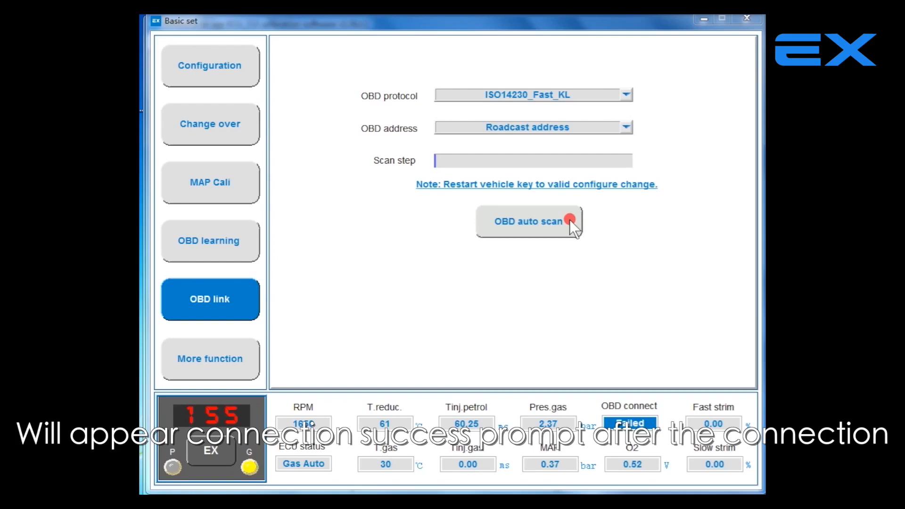
Configure the OBD link with the PHY address, keeping ISO14230_Fast_KL as the OBD protocol
left_click(544, 93)
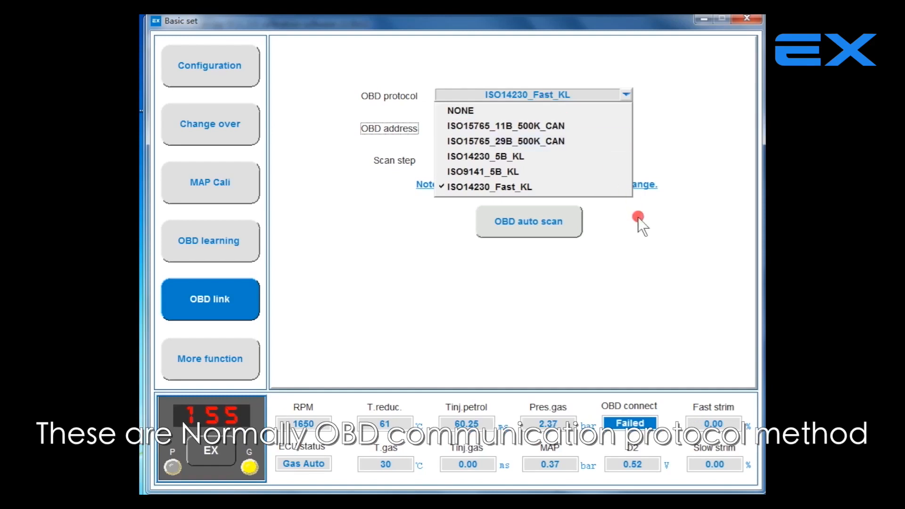
left_click(639, 241)
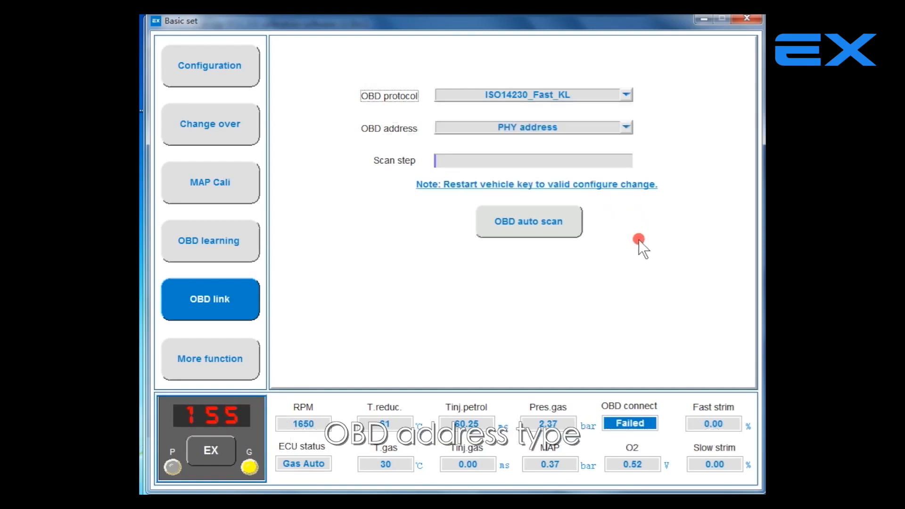
Check the OBD address types and the gas leakage alarming choices, keeping the alarm type at 2
left_click(501, 125)
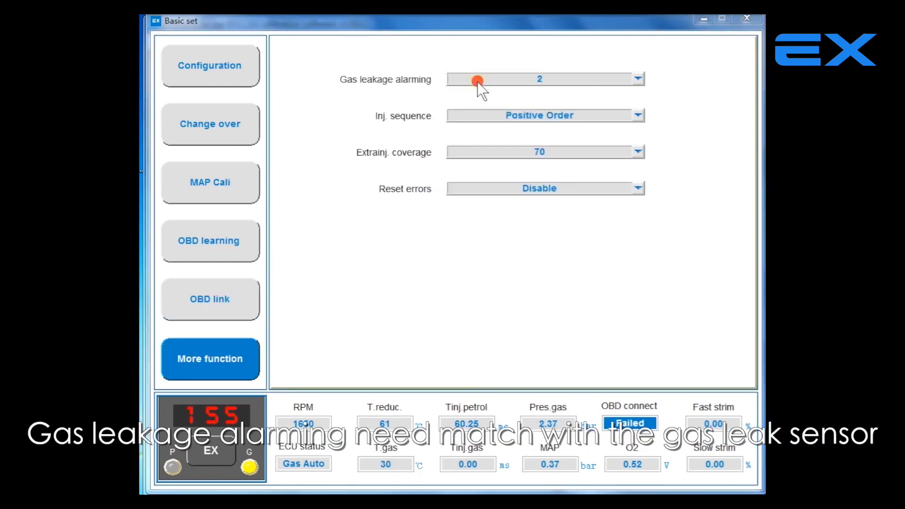
left_click(478, 81)
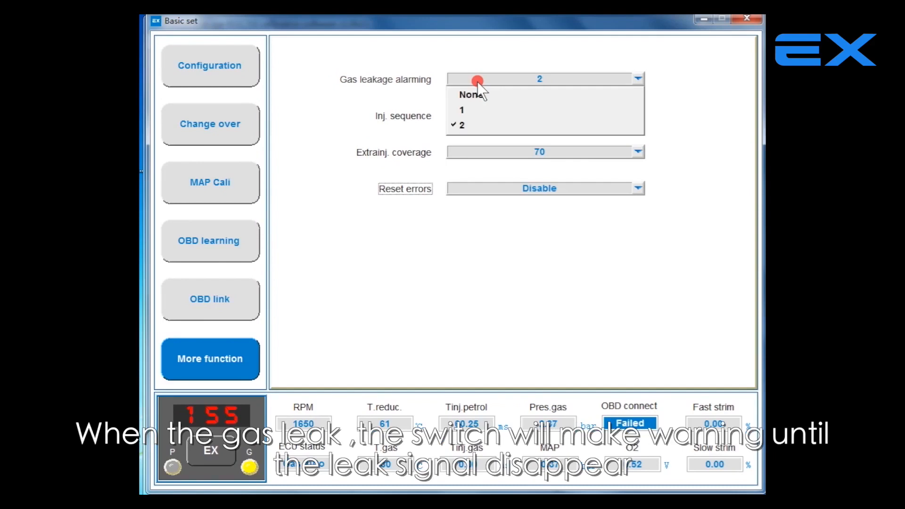
left_click(478, 81)
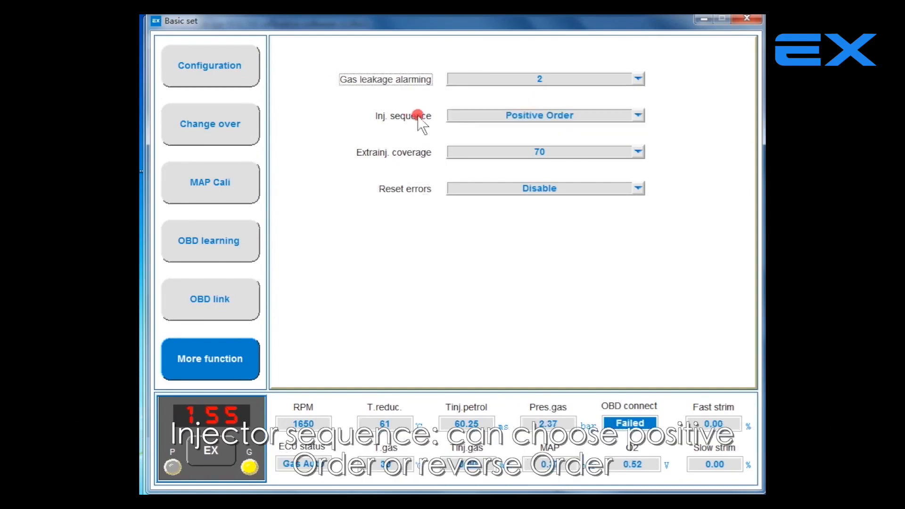
Set the injector sequence to Reverse Order and open the choices for resetting errors
left_click(459, 118)
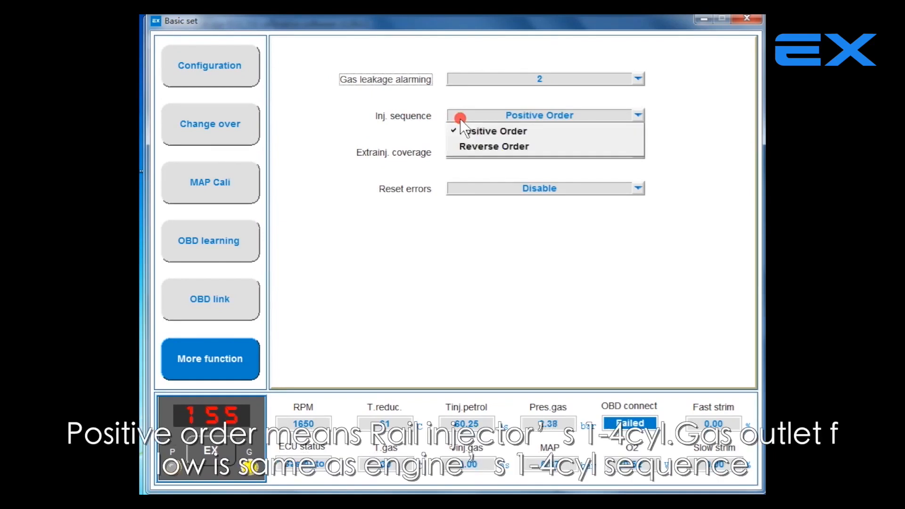
left_click(460, 118)
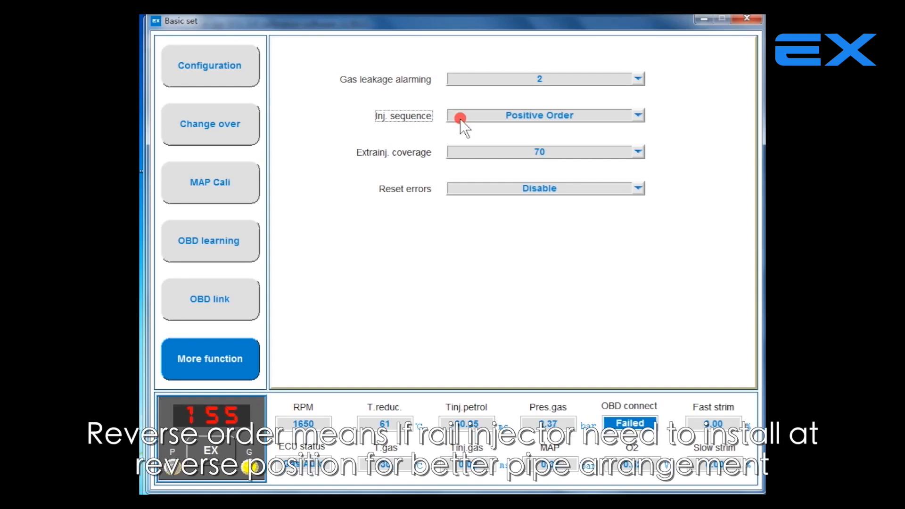
left_click(461, 118)
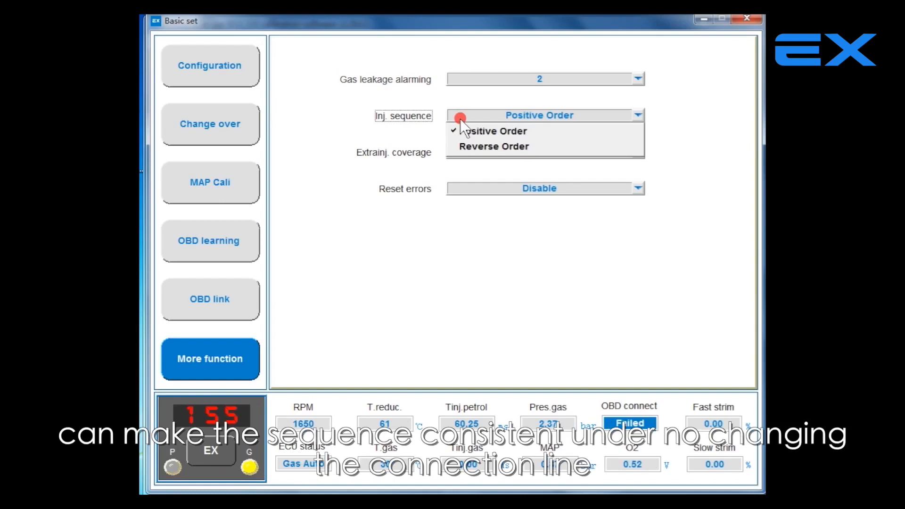
left_click(462, 136)
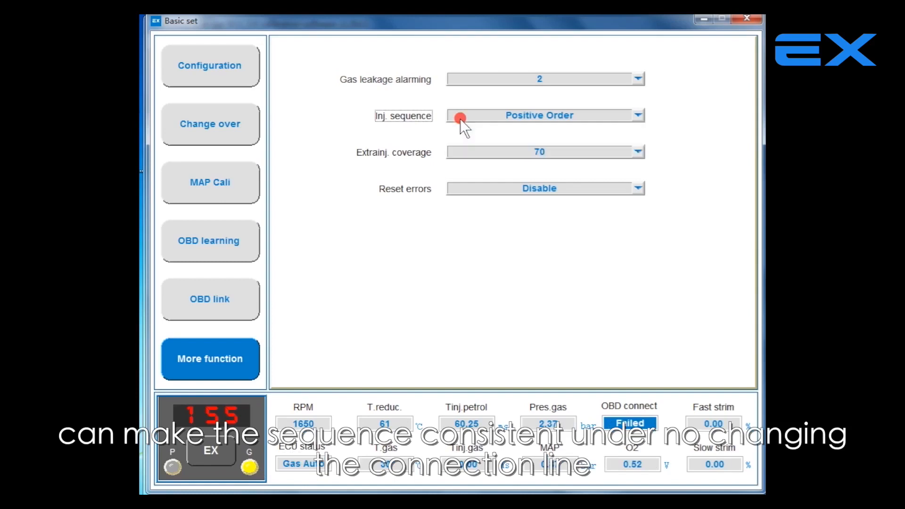
left_click(456, 146)
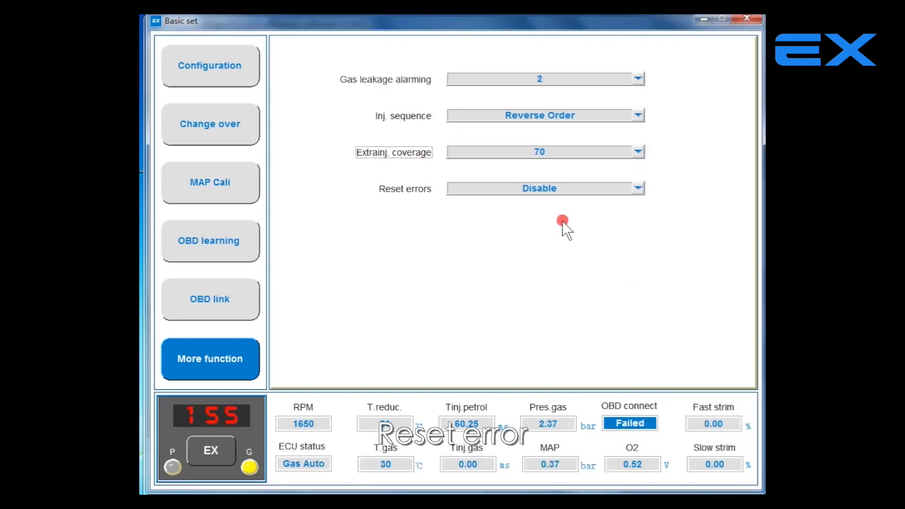
left_click(555, 187)
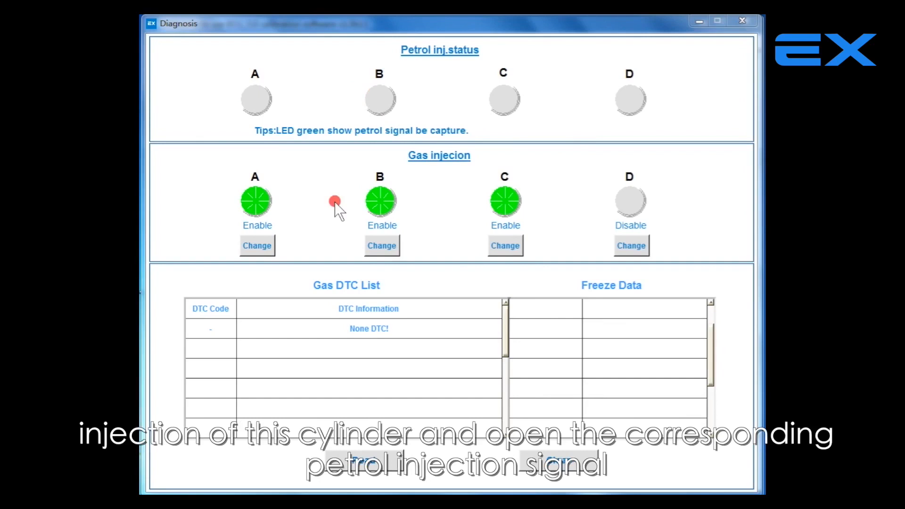
Switch off the gas injection of cylinders A, B and C in the diagnosis
left_click(265, 245)
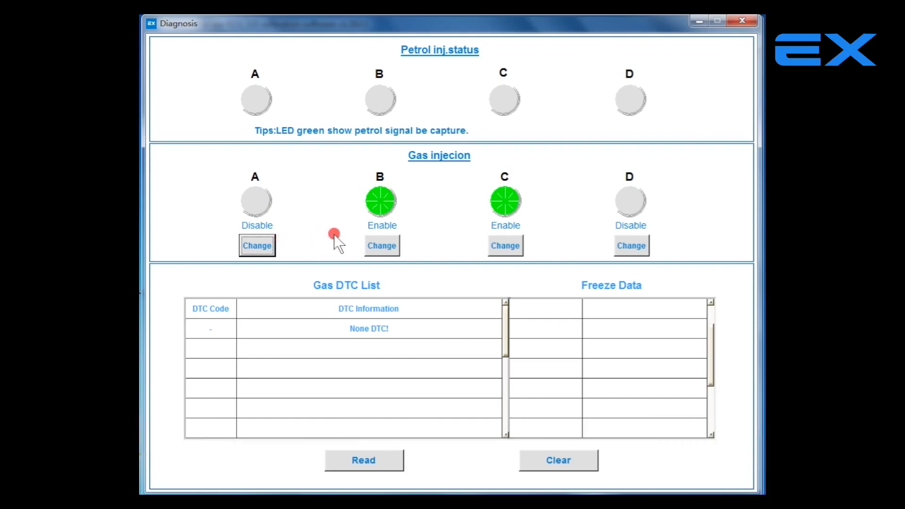
left_click(377, 244)
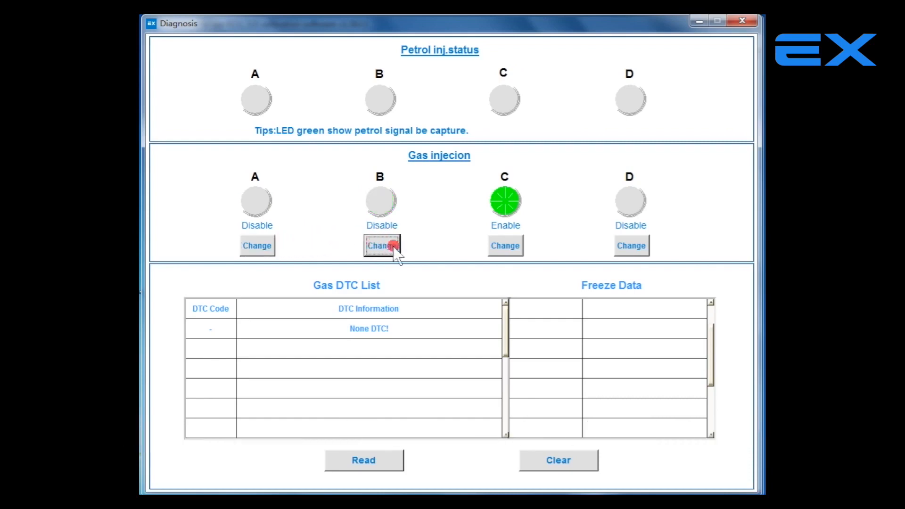
left_click(504, 245)
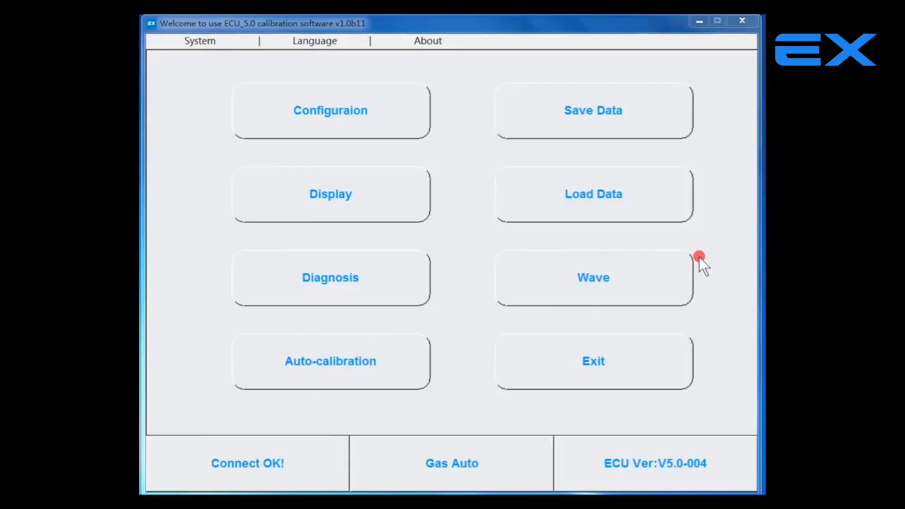
Open the functions for saving the ECU data and for loading data from the laptop into the gas ECU
left_click(620, 125)
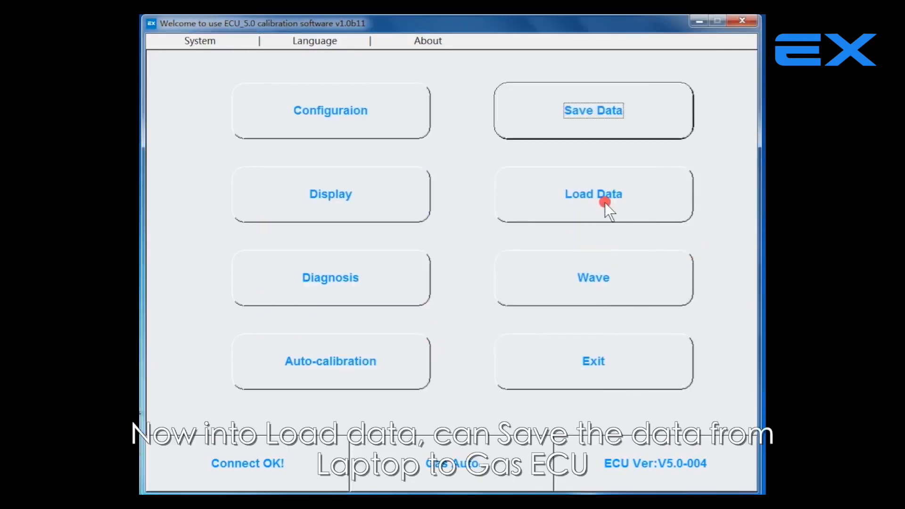
left_click(604, 203)
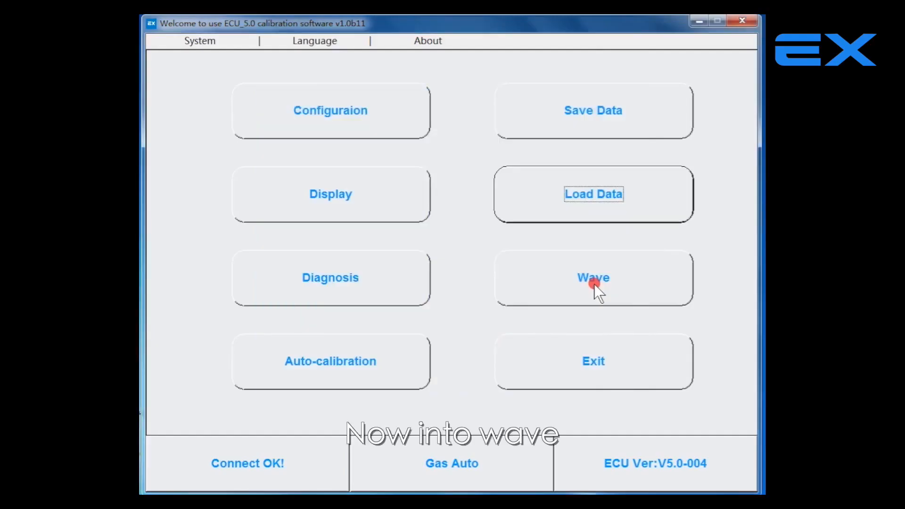
Open the real-time wave display, toggle the signal selection until none is selected, and briefly run and stop the wave
left_click(595, 284)
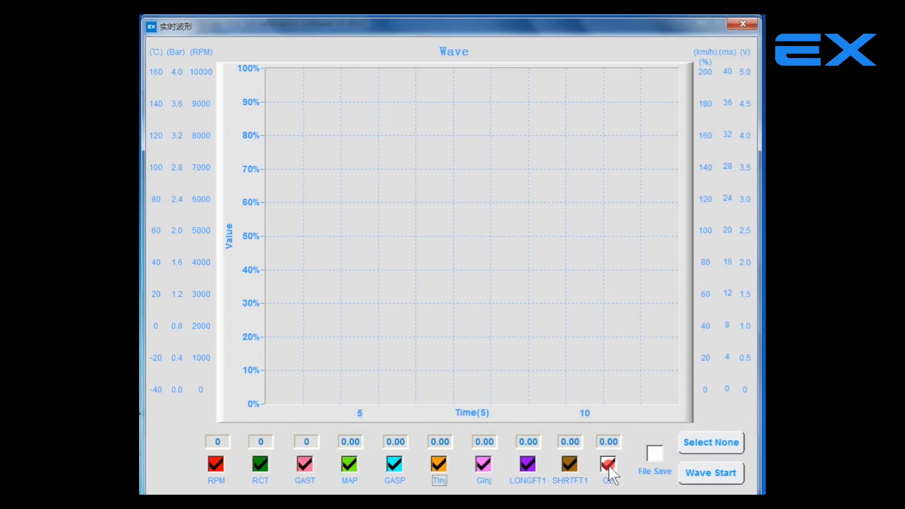
left_click(711, 442)
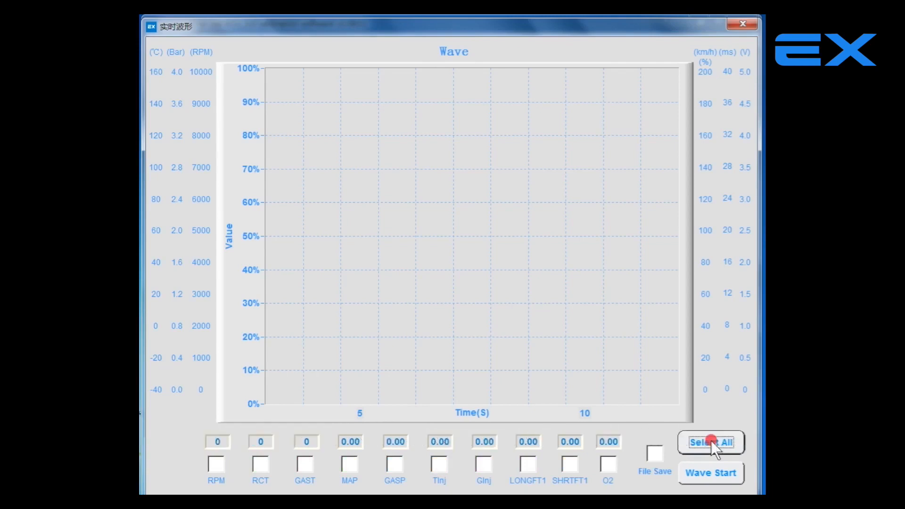
left_click(711, 441)
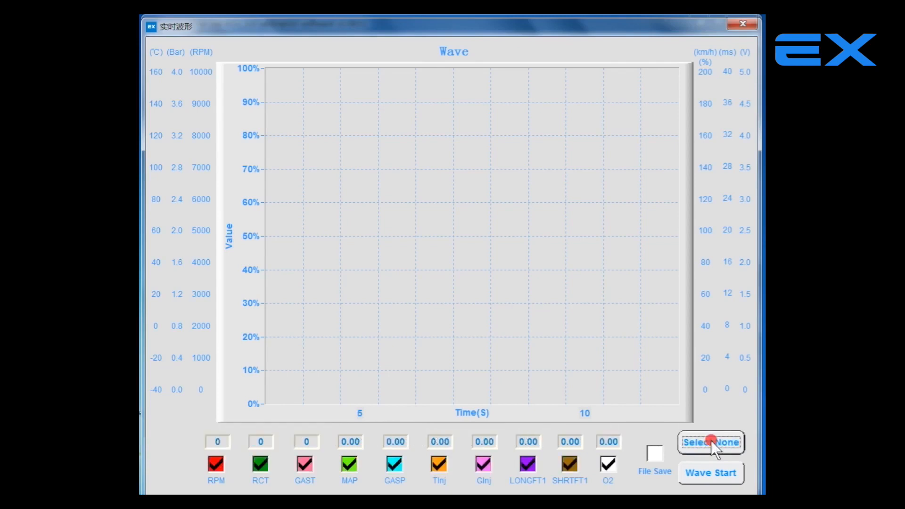
left_click(711, 441)
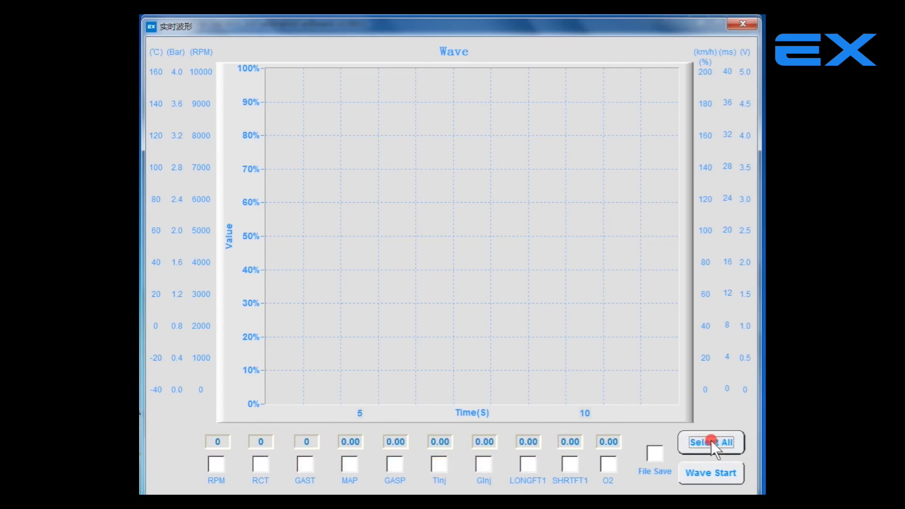
left_click(703, 475)
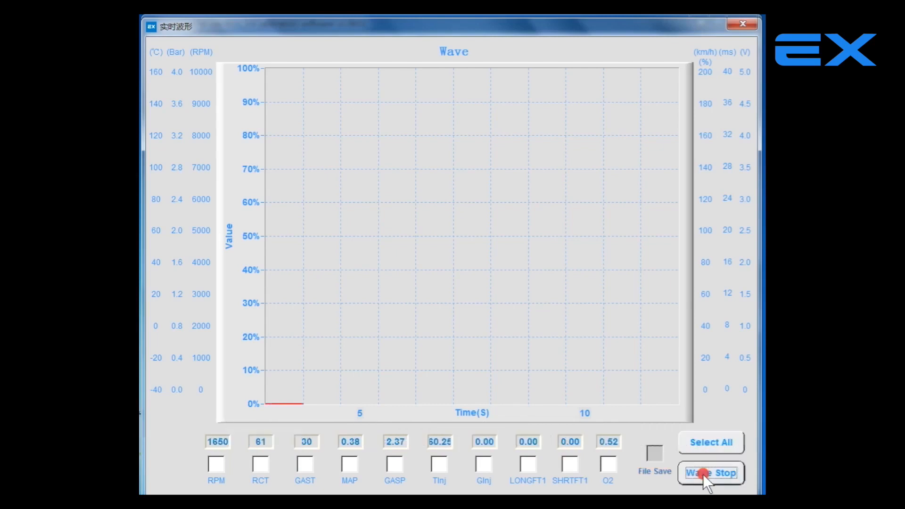
left_click(703, 474)
Run and stop the wave with all signals selected, trying to enable file saving while it runs
left_click(714, 443)
left_click(706, 472)
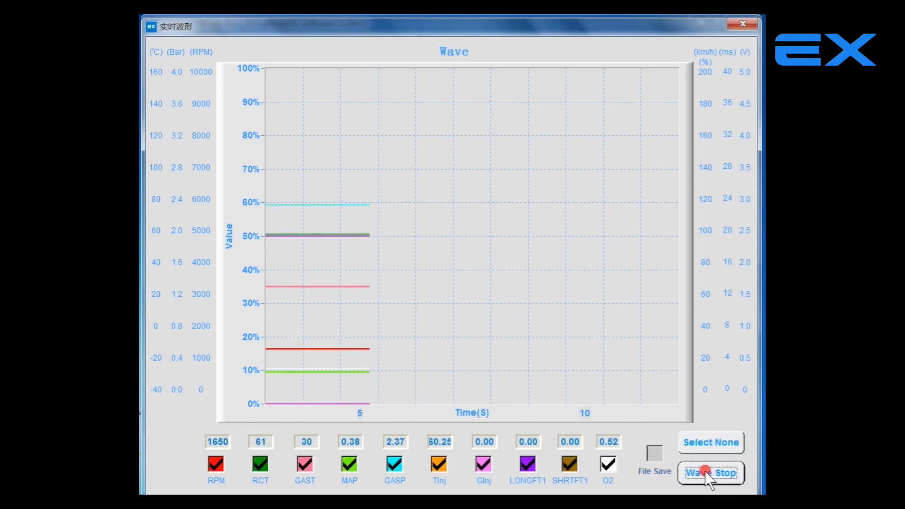
left_click(655, 453)
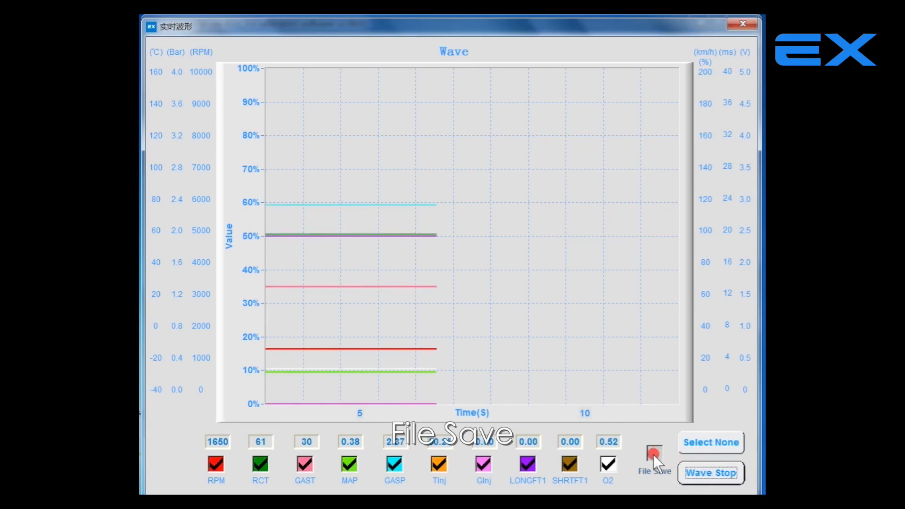
left_click(680, 466)
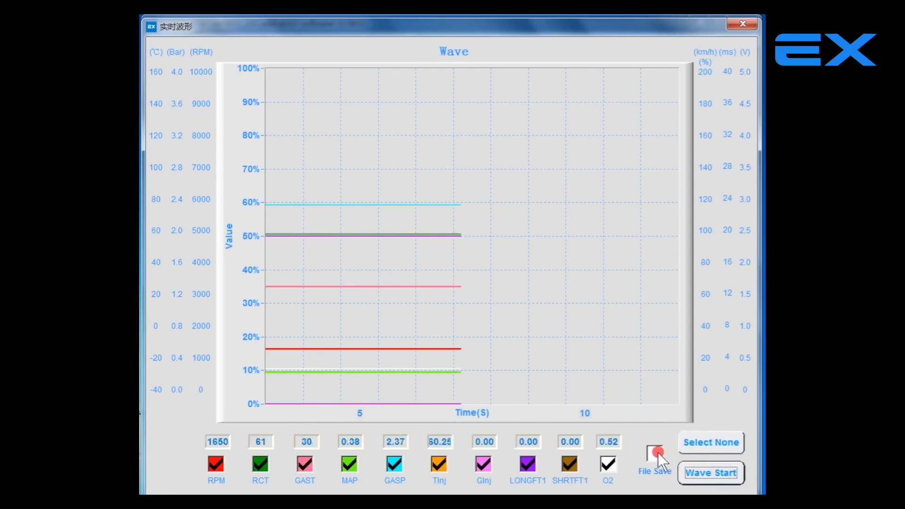
Enable file saving, record and stop a short wave of all signals, and close the wave display
left_click(657, 453)
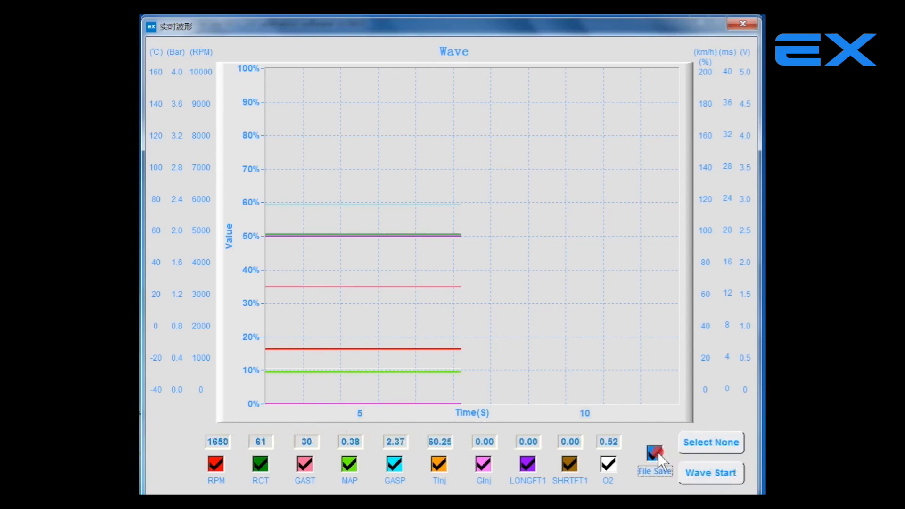
left_click(723, 472)
left_click(701, 474)
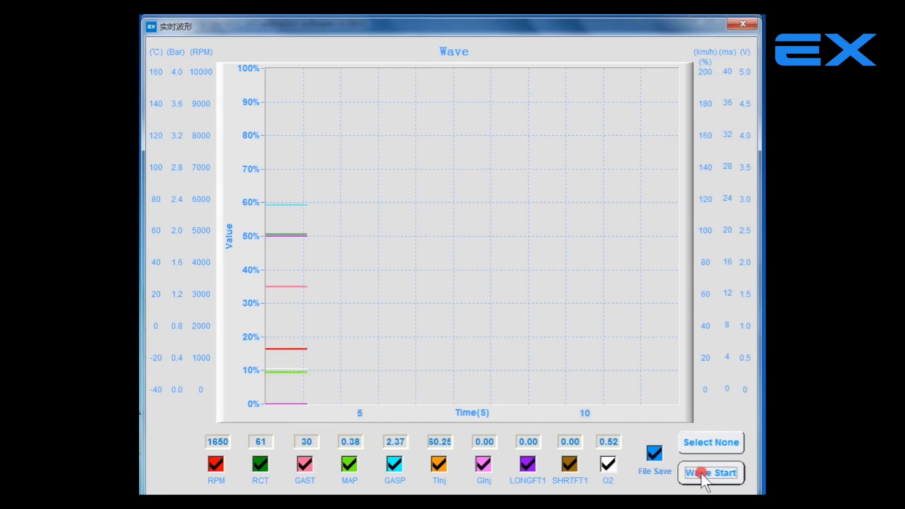
left_click(743, 24)
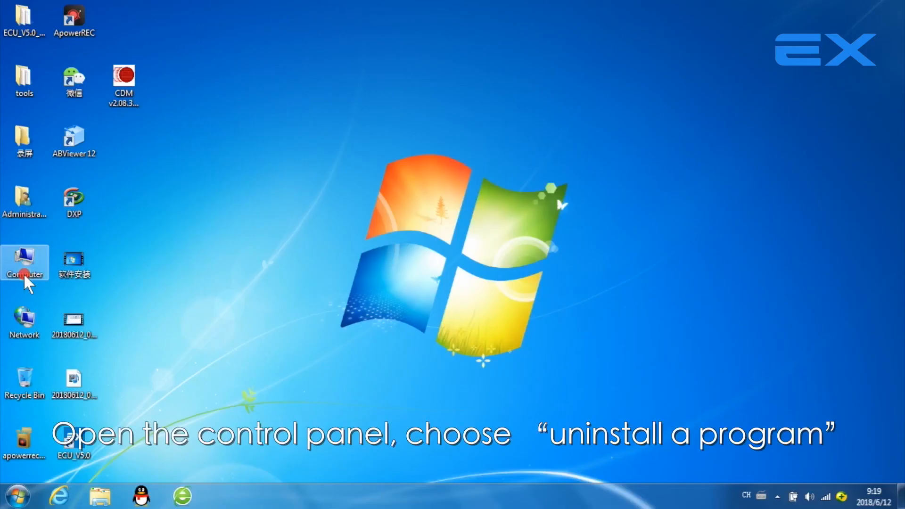
Uninstall the ECU_V5.0 program from Windows and confirm its deletion
double_click(24, 273)
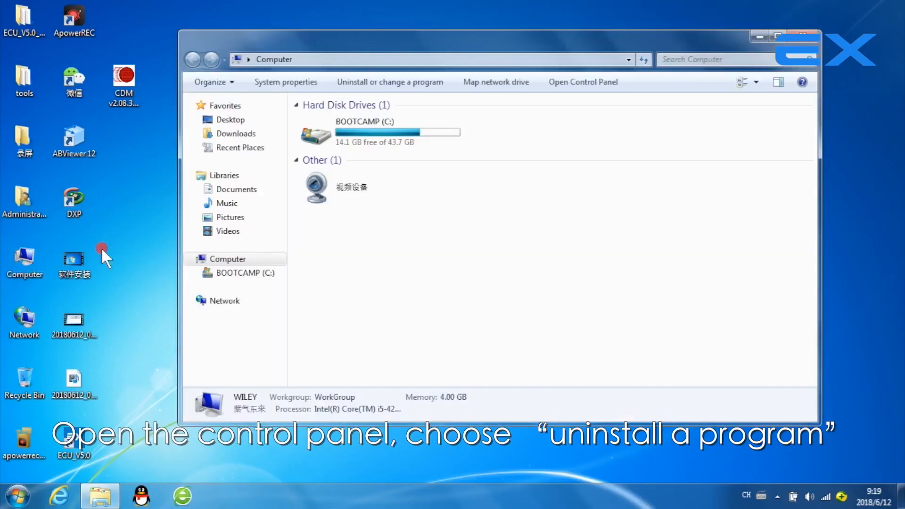
left_click(381, 80)
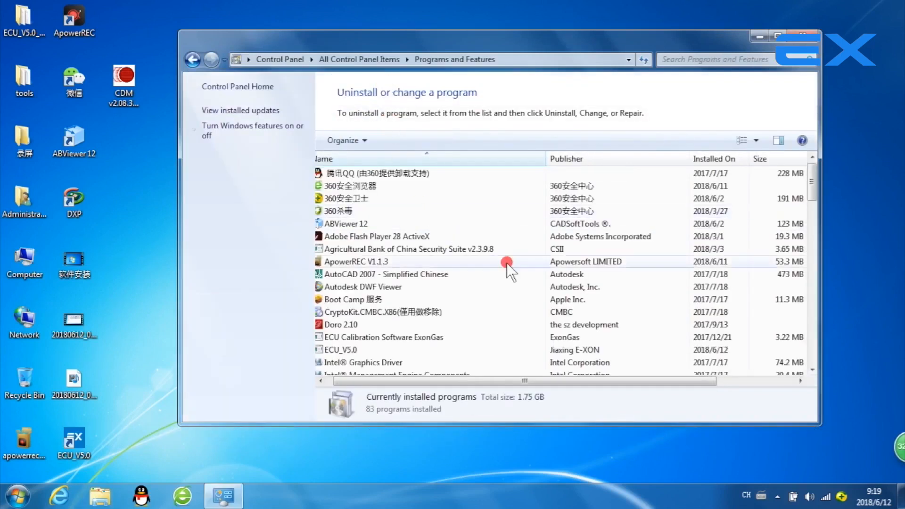
double_click(418, 350)
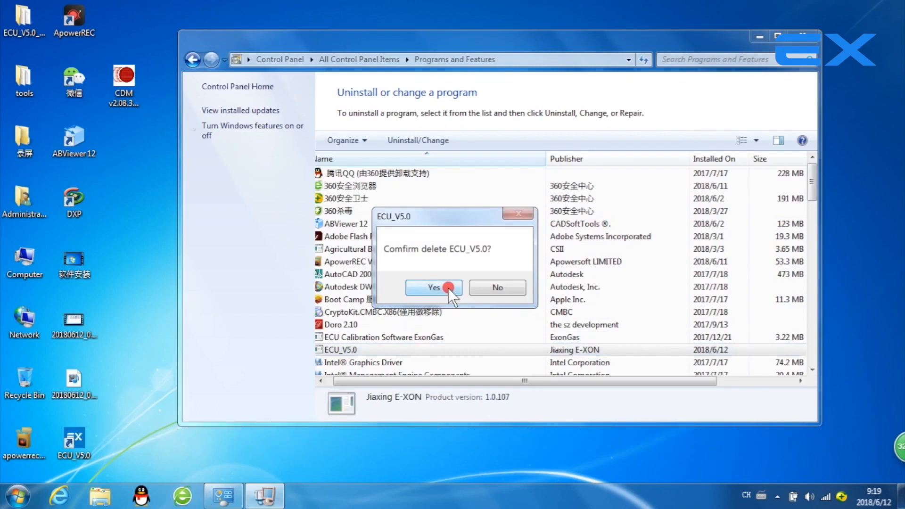
left_click(449, 288)
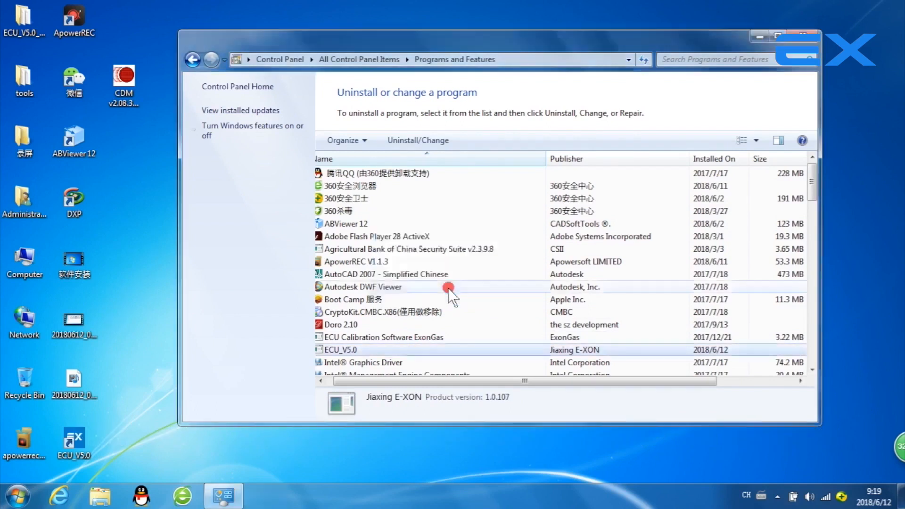